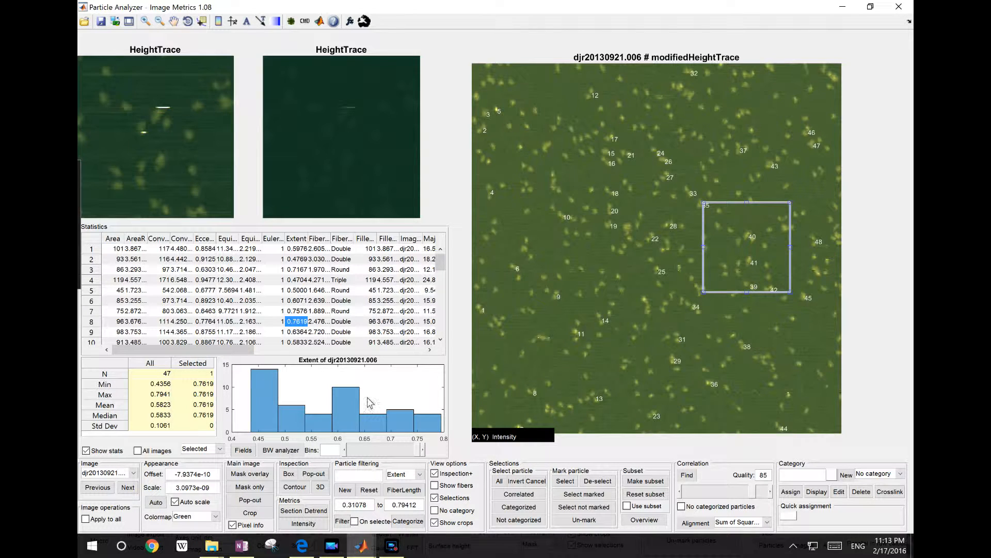
pyautogui.click(407, 475)
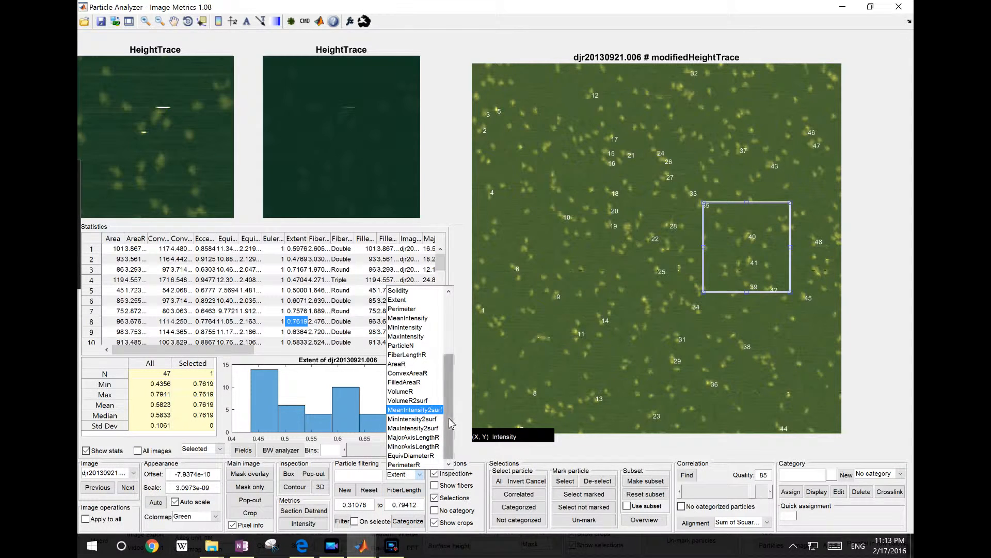
pyautogui.moveTo(450, 351); pyautogui.dragTo(450, 430)
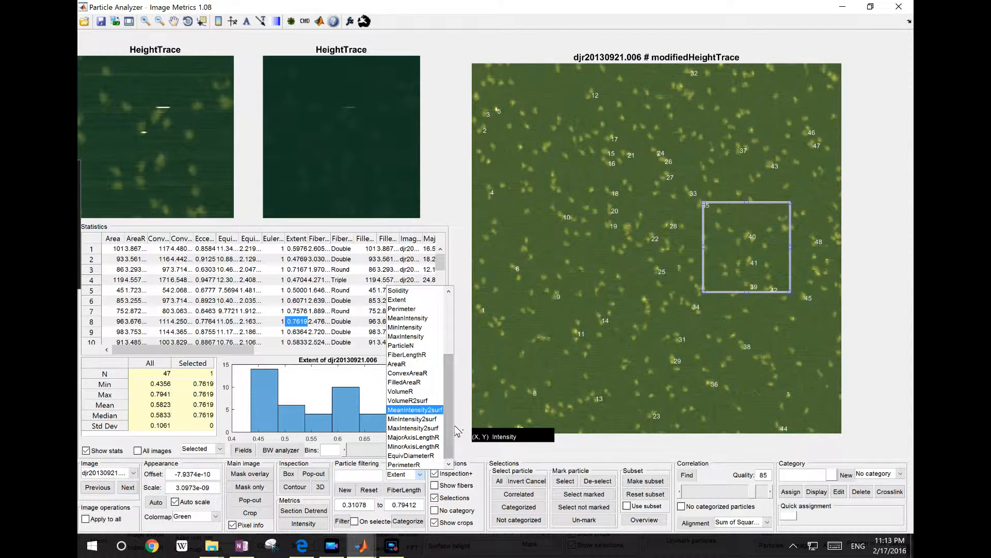
pyautogui.click(458, 436)
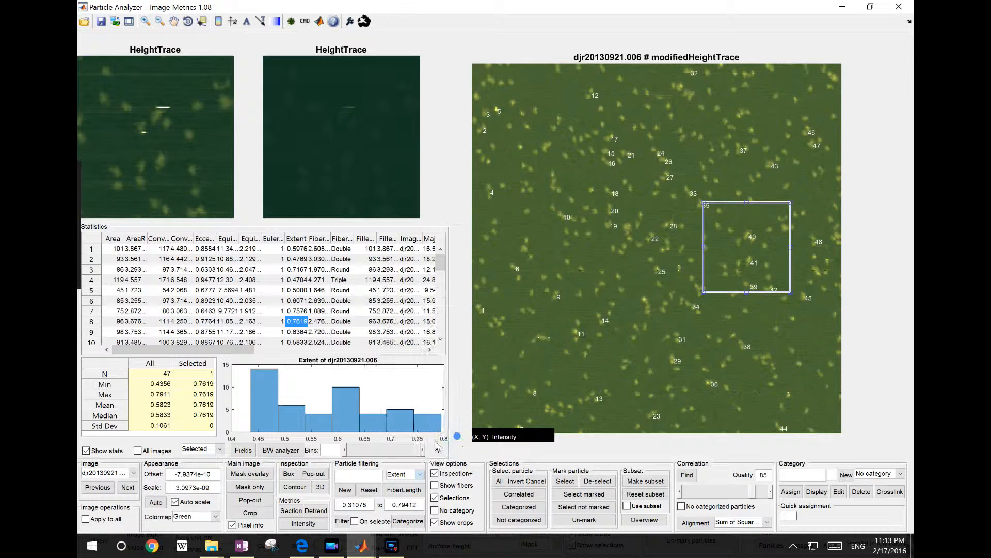
pyautogui.doubleClick(371, 505)
pyautogui.click(397, 509)
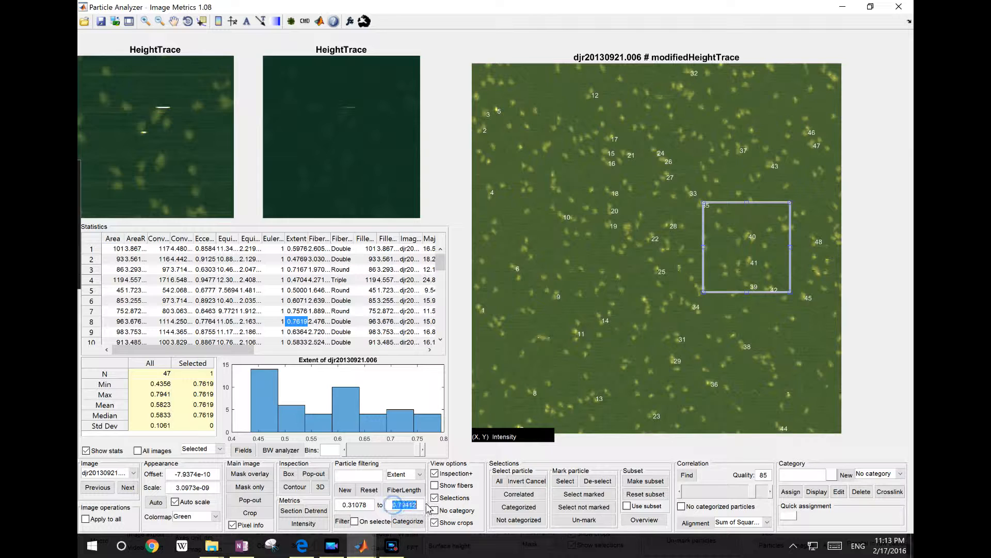
# Choose VolumeR as the particle filtering parameter.
pyautogui.click(411, 473)
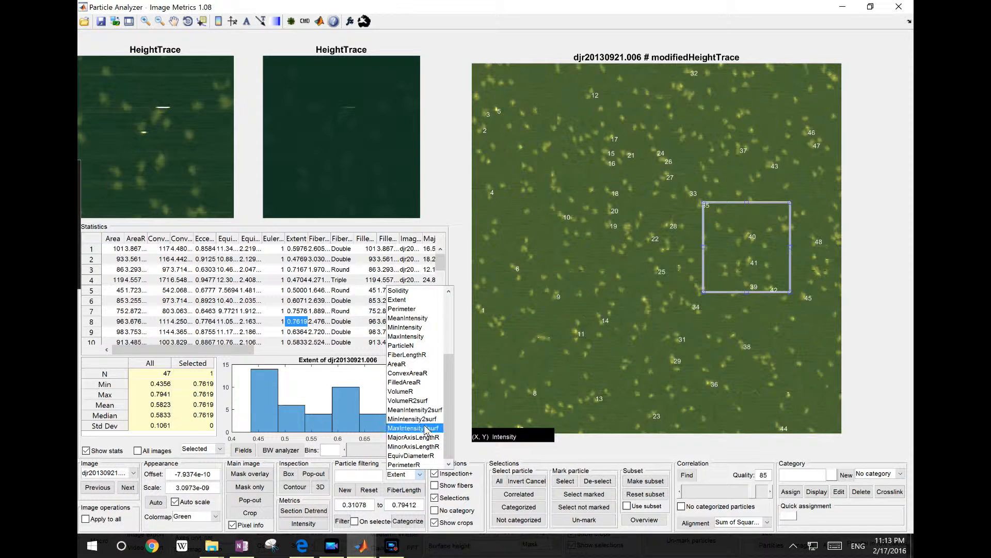
pyautogui.click(420, 392)
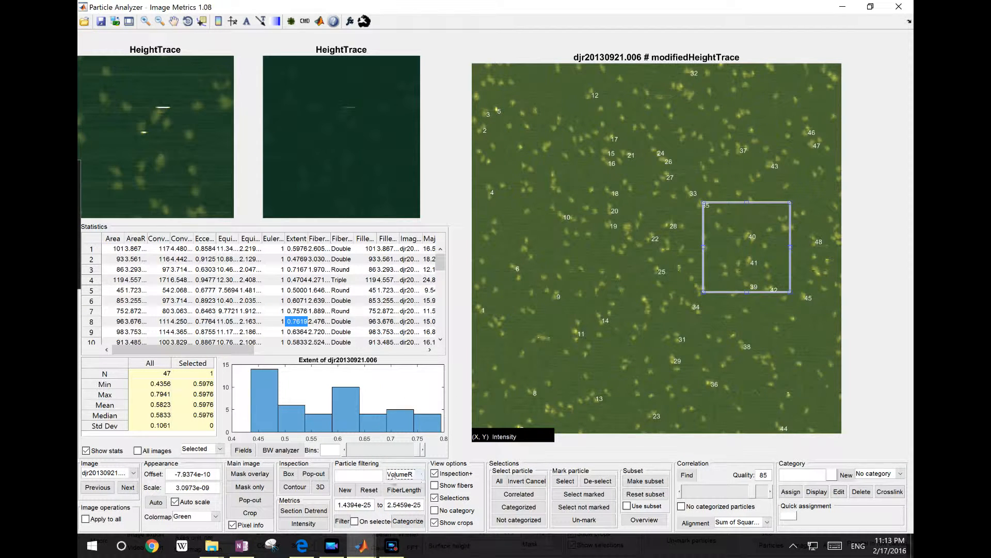
pyautogui.moveTo(373, 505); pyautogui.dragTo(338, 505)
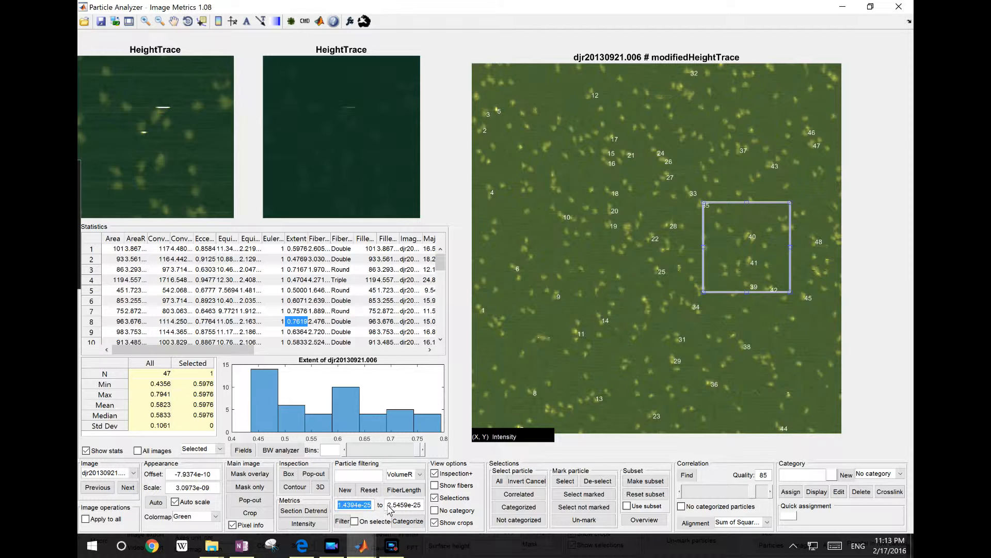
pyautogui.moveTo(390, 509); pyautogui.dragTo(425, 508)
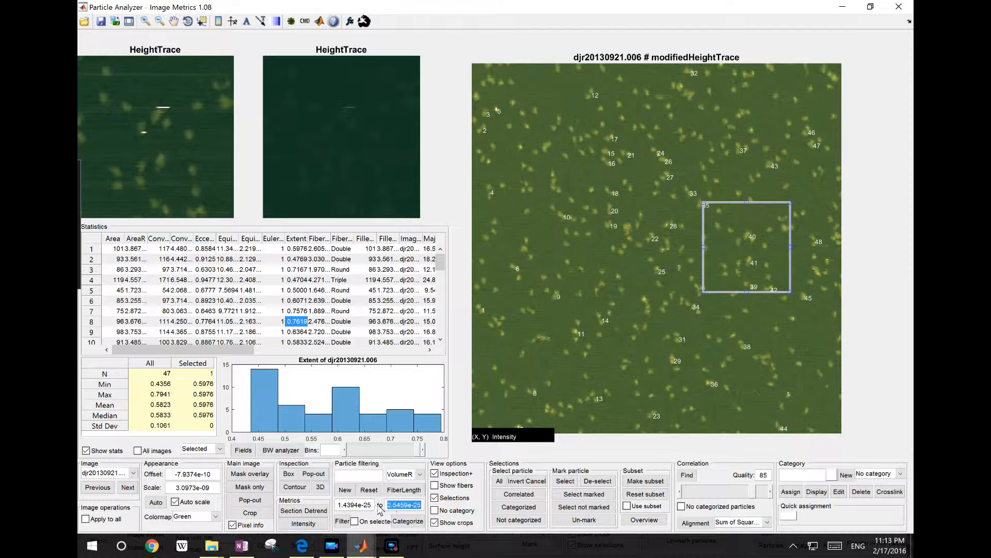
pyautogui.click(342, 521)
# Display the histogram of the VolumeR column with 40 bins and widen that column in the statistics table.
pyautogui.moveTo(237, 351); pyautogui.dragTo(432, 347)
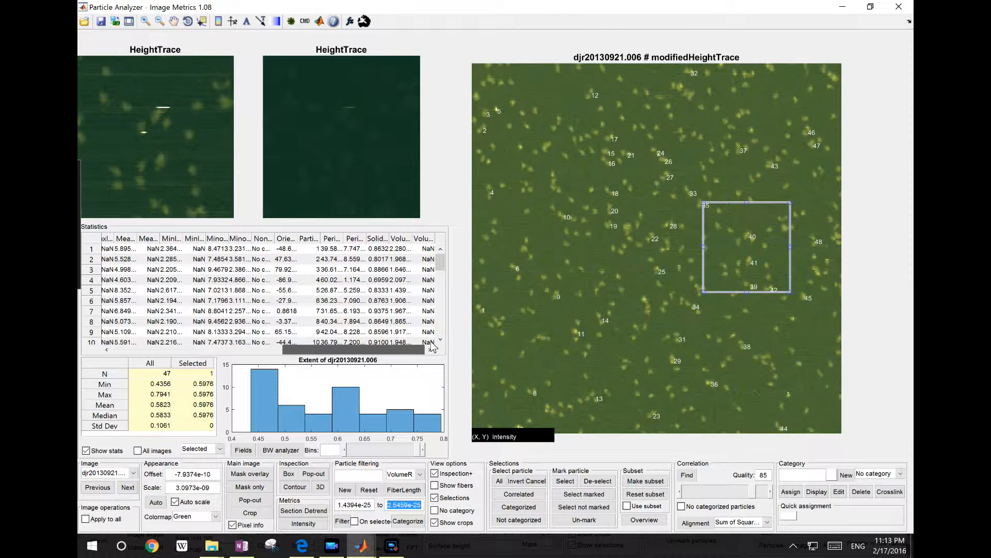
pyautogui.click(402, 300)
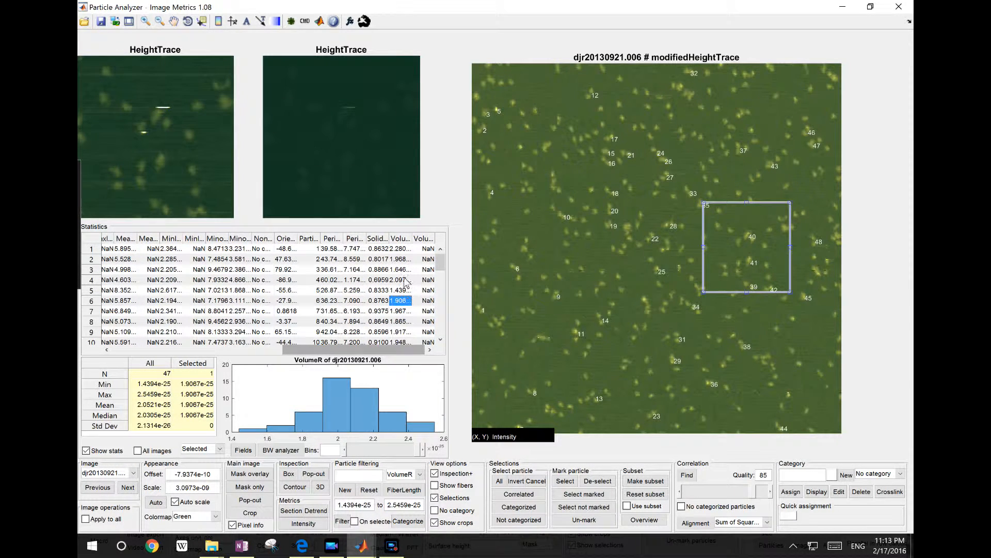
pyautogui.moveTo(412, 238); pyautogui.dragTo(426, 238)
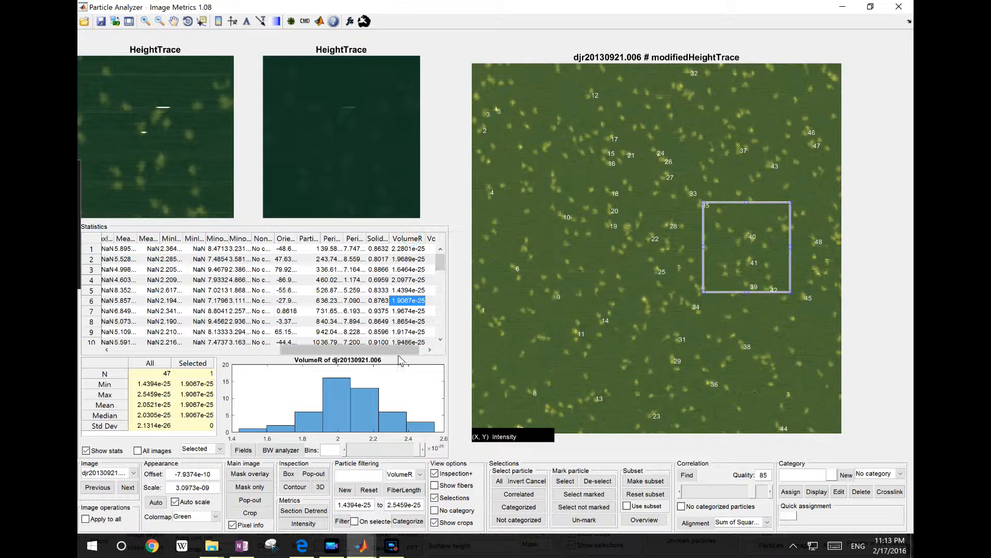
pyautogui.click(378, 454)
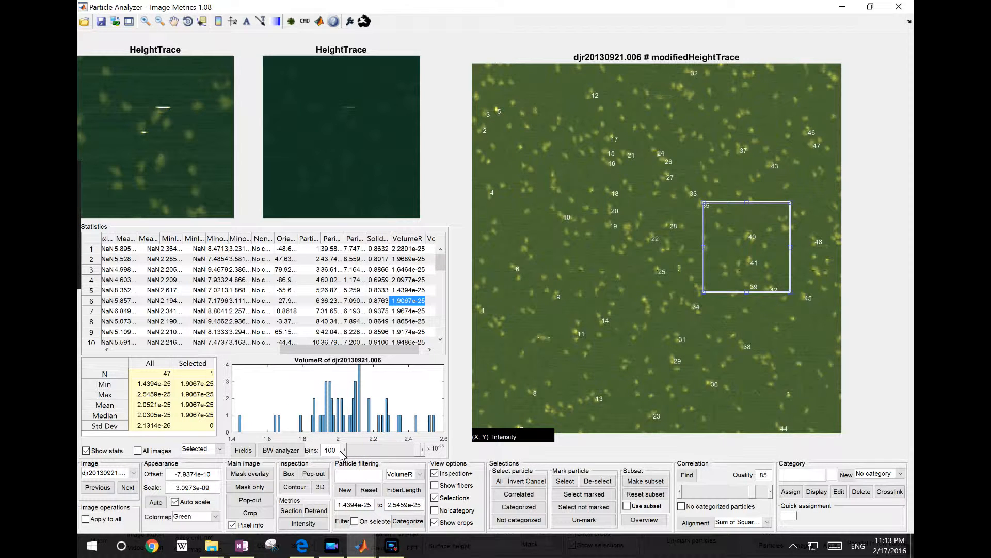
pyautogui.click(365, 449)
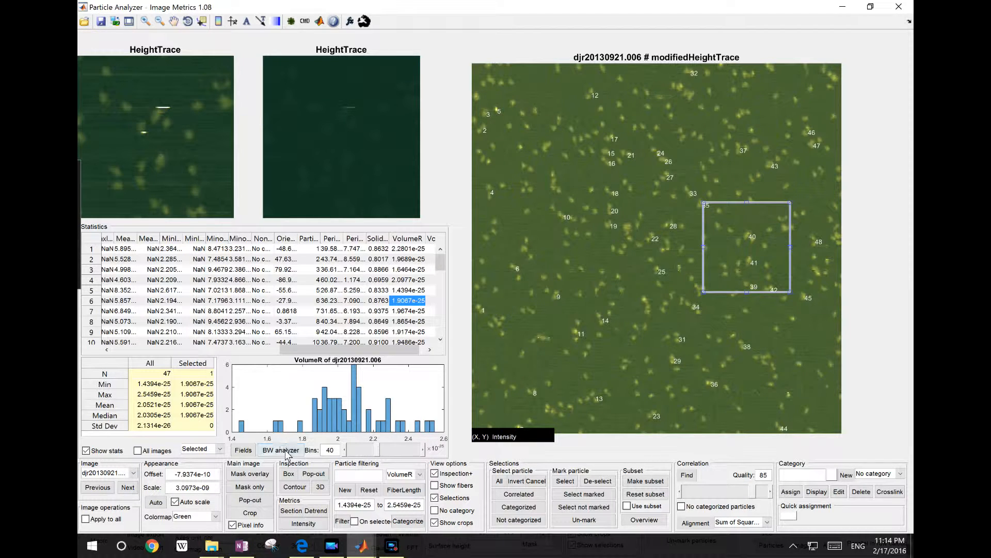
# Show statistics for all images and select all particles with the operation applied to every image.
pyautogui.click(164, 452)
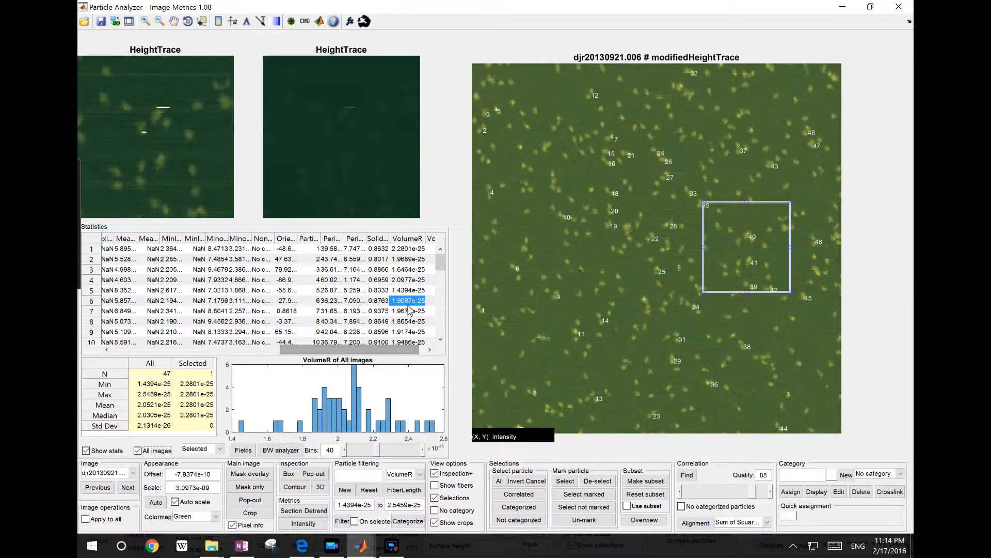
pyautogui.click(86, 518)
pyautogui.click(498, 481)
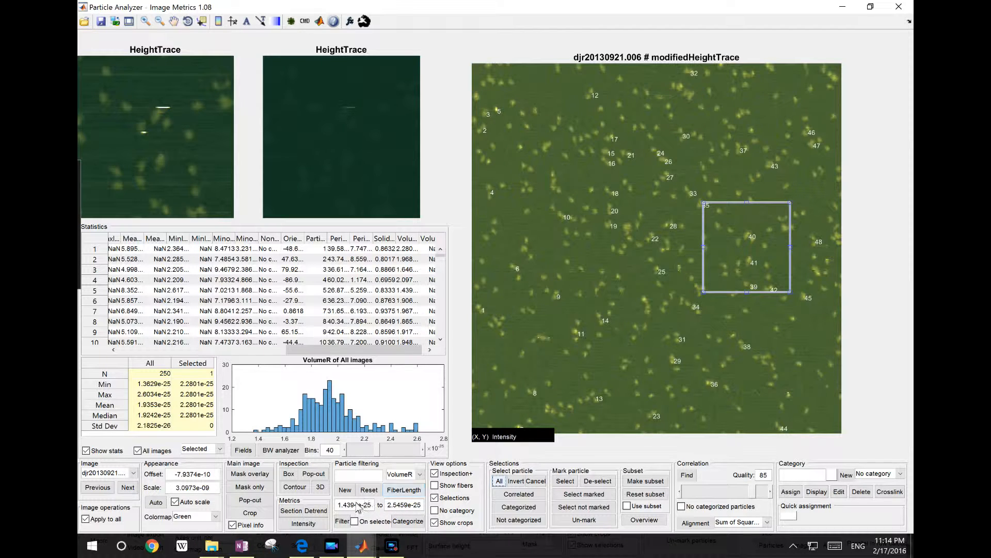
pyautogui.moveTo(367, 504); pyautogui.dragTo(418, 504)
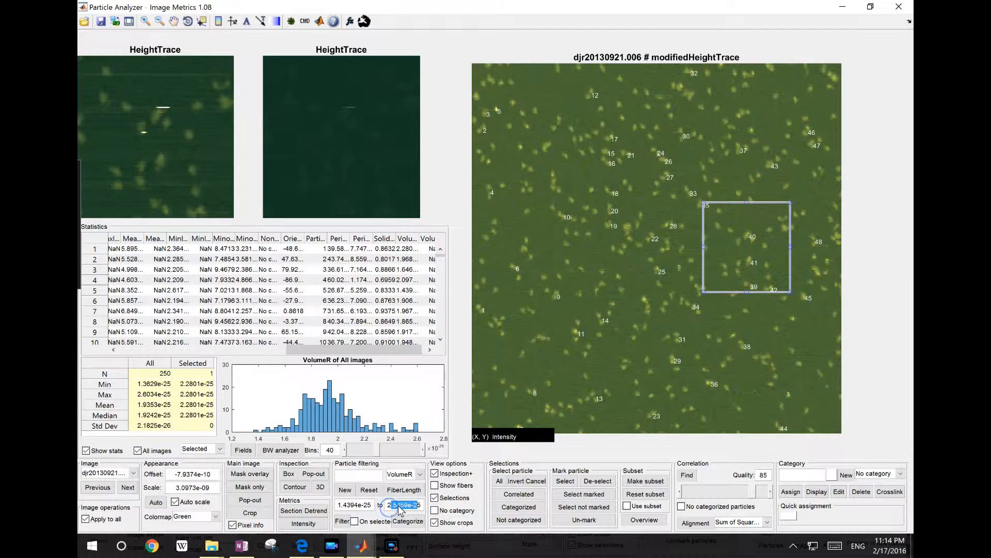
pyautogui.click(357, 506)
pyautogui.rightClick(315, 381)
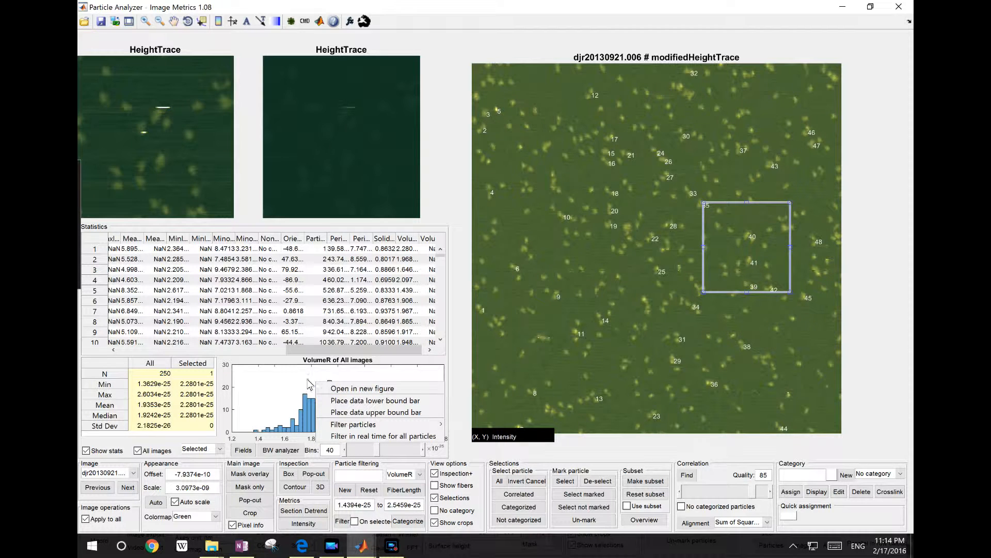
pyautogui.click(316, 352)
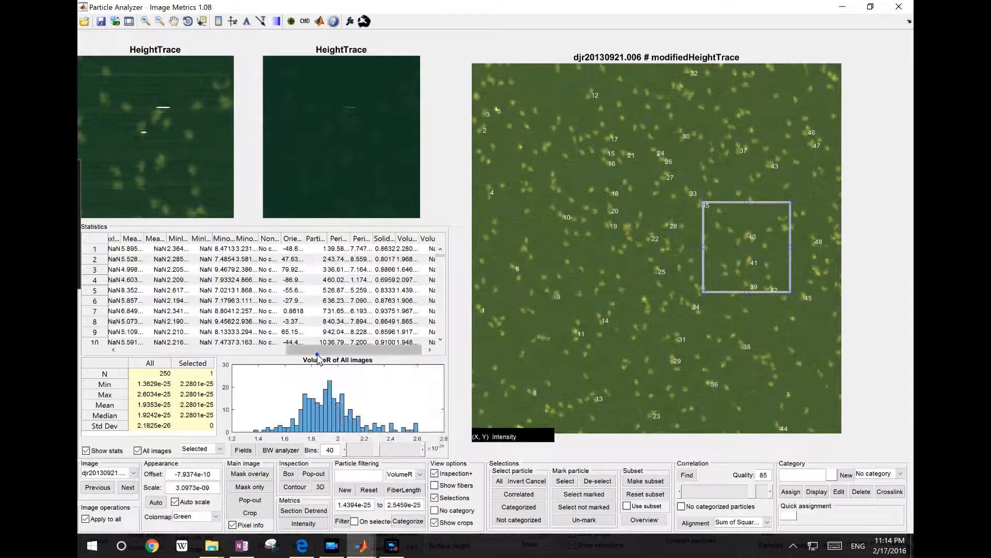
# Place a lower bound bar at about 1.856e-25 and an upper bound bar at about 2.098e-25 on the VolumeR histogram.
pyautogui.rightClick(318, 384)
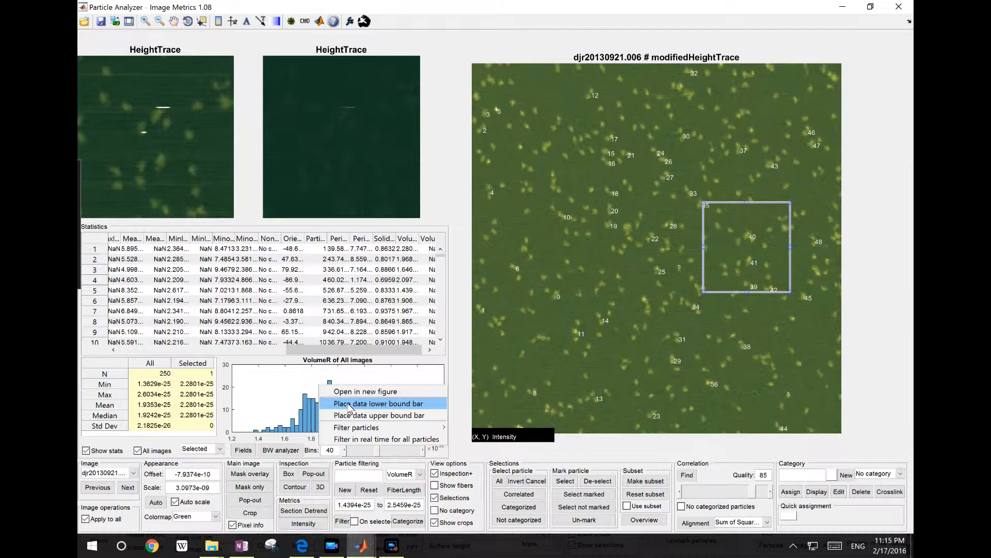
pyautogui.click(349, 405)
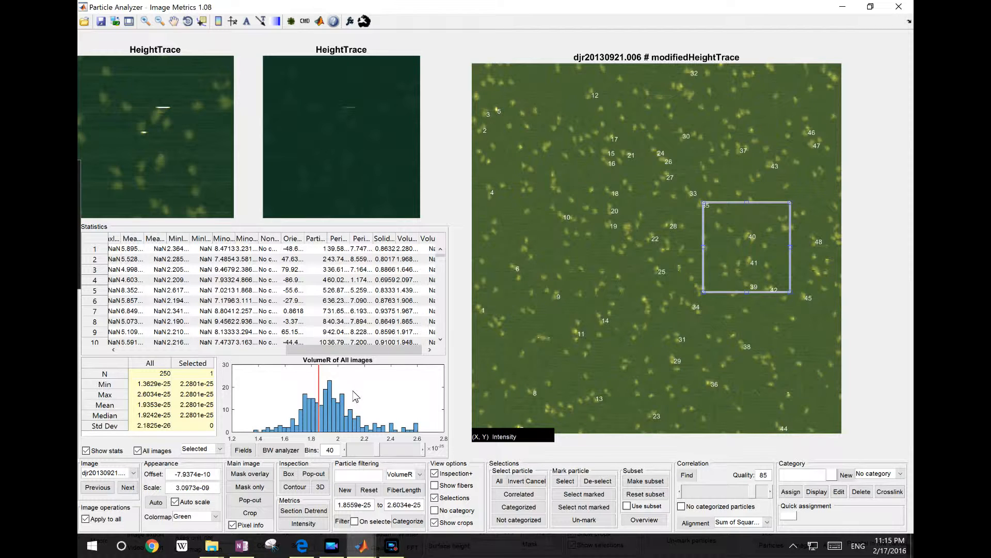
pyautogui.rightClick(351, 392)
pyautogui.click(381, 419)
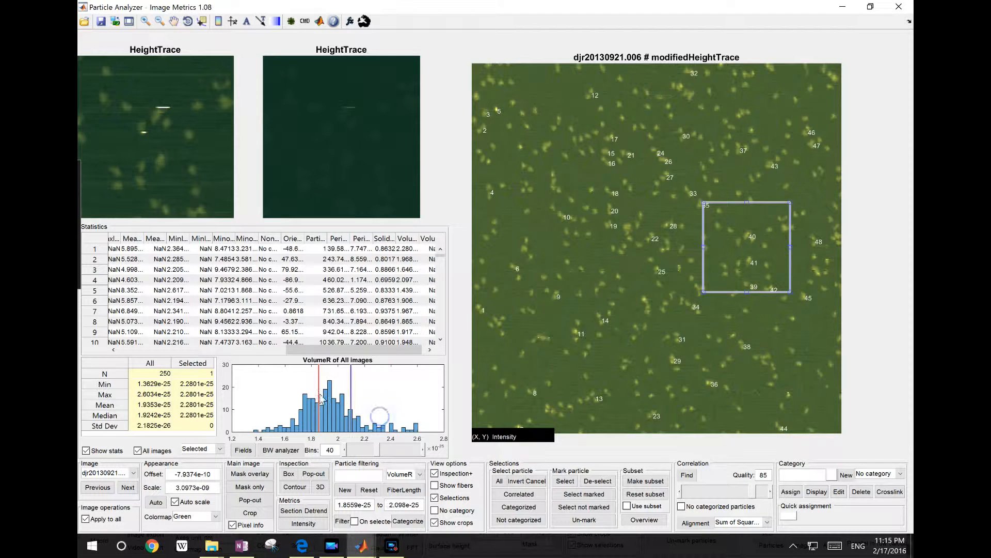
# Move the histogram's lower bound bar to about 1.349e-25 and its upper bound bar to about 1.874e-25.
pyautogui.moveTo(319, 390); pyautogui.dragTo(317, 395)
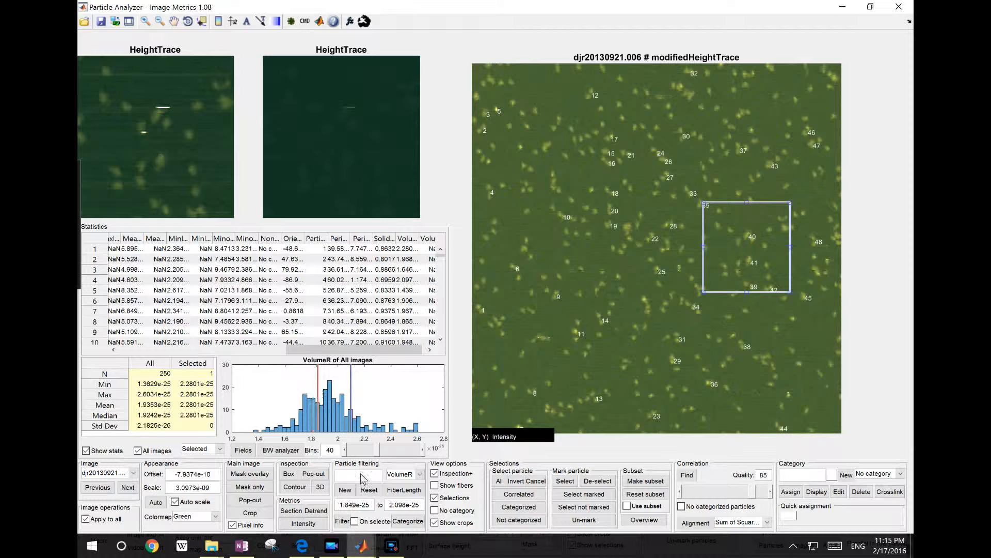
pyautogui.moveTo(318, 391); pyautogui.dragTo(252, 387)
pyautogui.moveTo(352, 388); pyautogui.dragTo(322, 389)
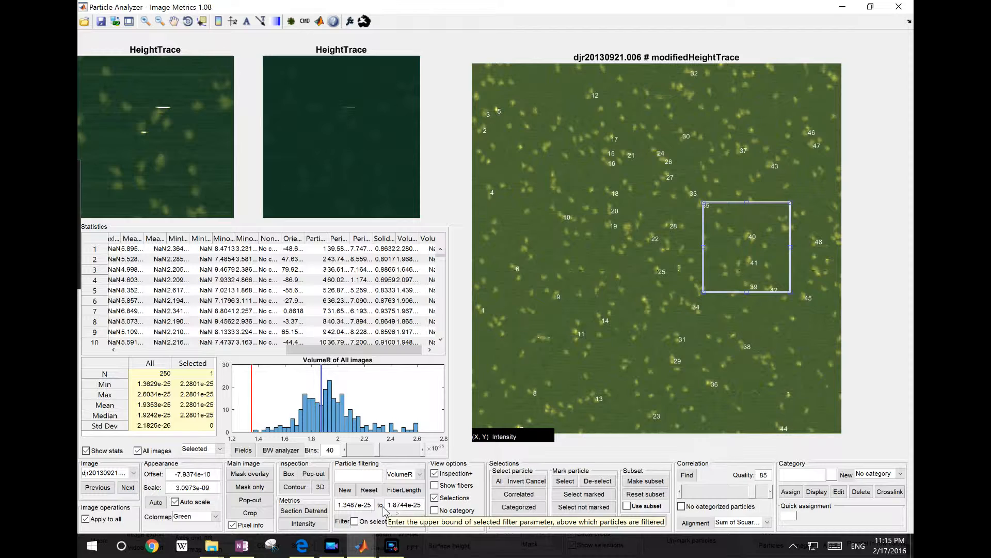
pyautogui.rightClick(306, 391)
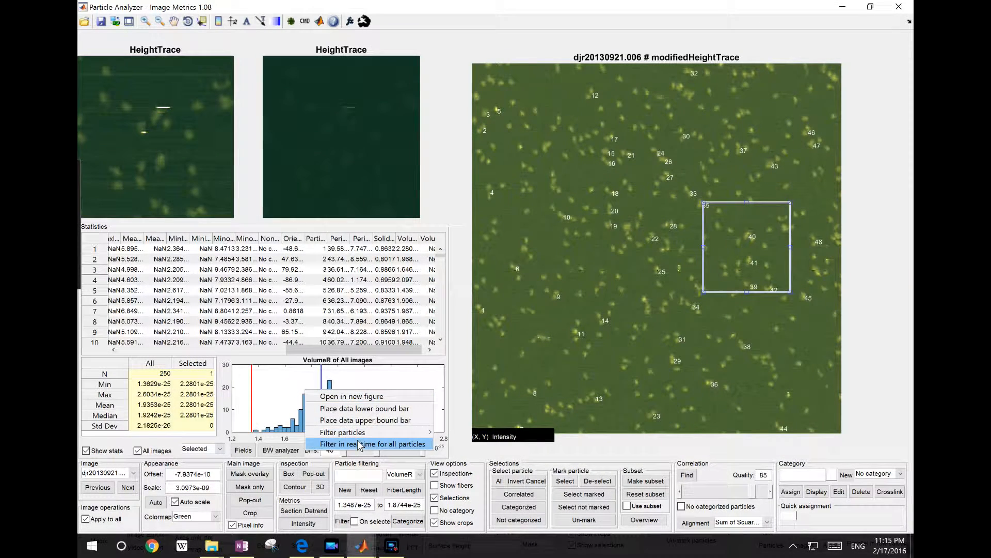
pyautogui.moveTo(391, 437)
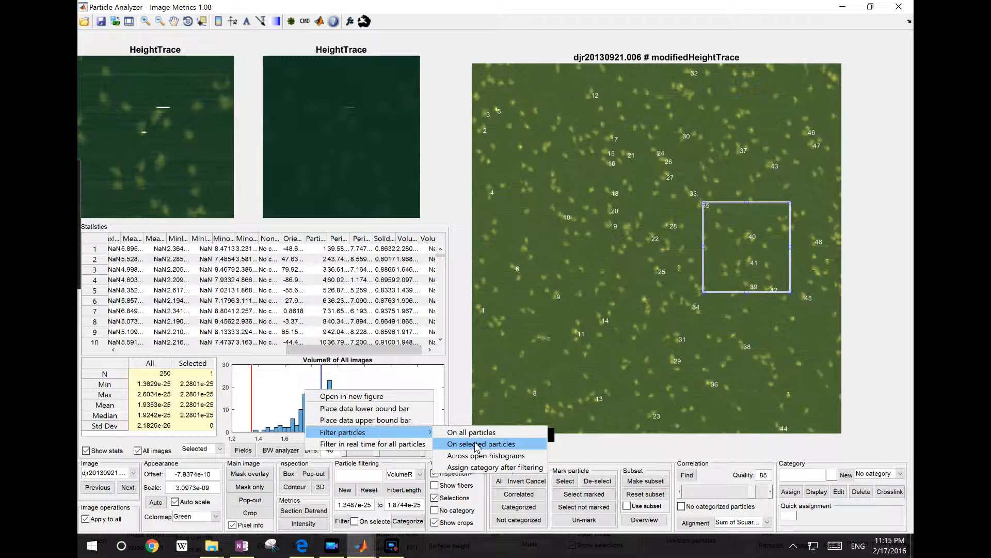
pyautogui.click(461, 412)
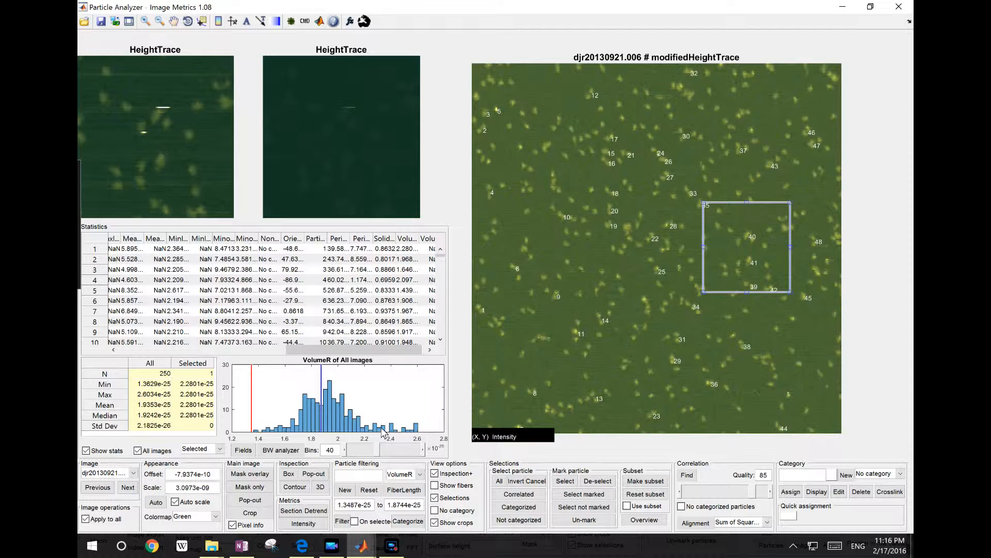
pyautogui.rightClick(341, 396)
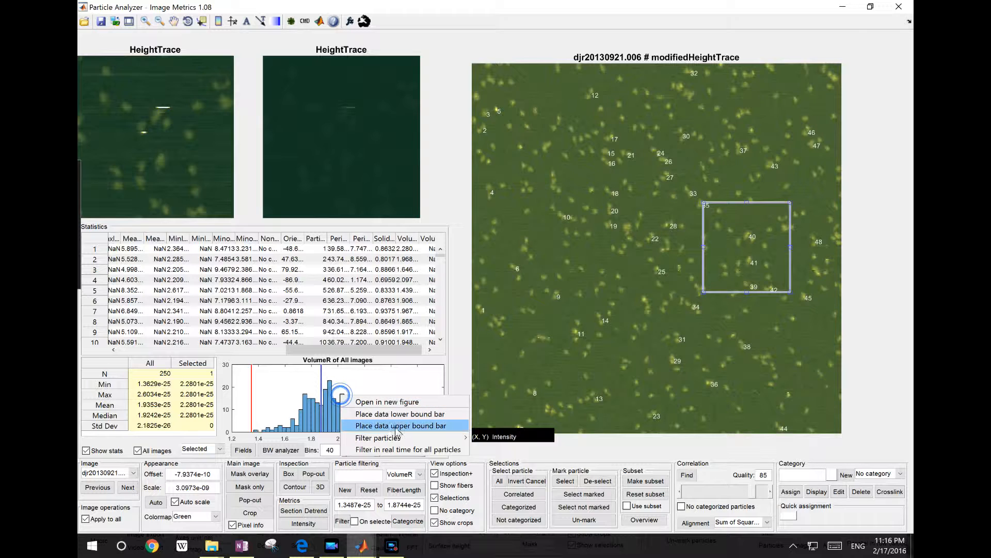
pyautogui.moveTo(403, 439)
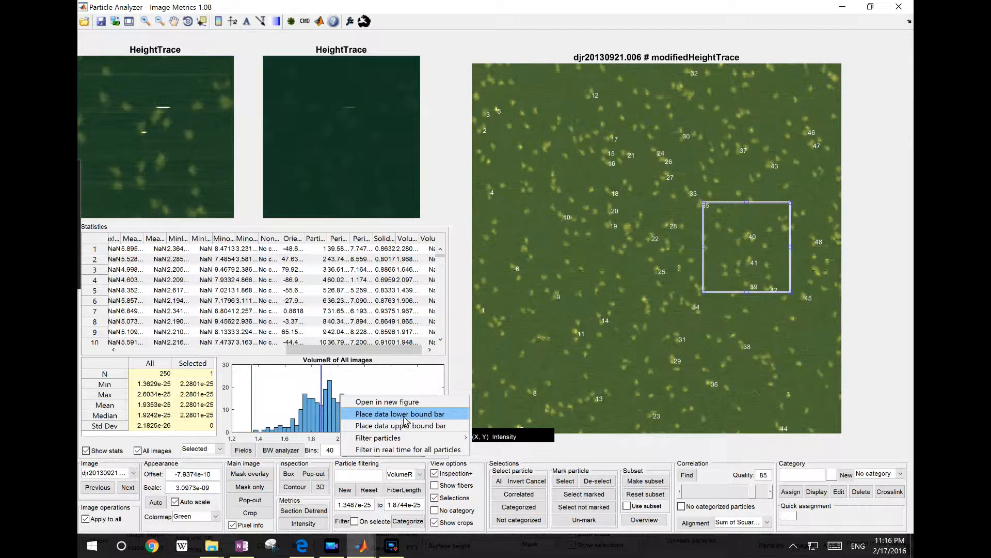
# Filter the VolumeR column of the statistics table with a lower bound of 1.3629e-25 and an upper bound of 2.6034e-25.
pyautogui.moveTo(389, 349); pyautogui.dragTo(407, 352)
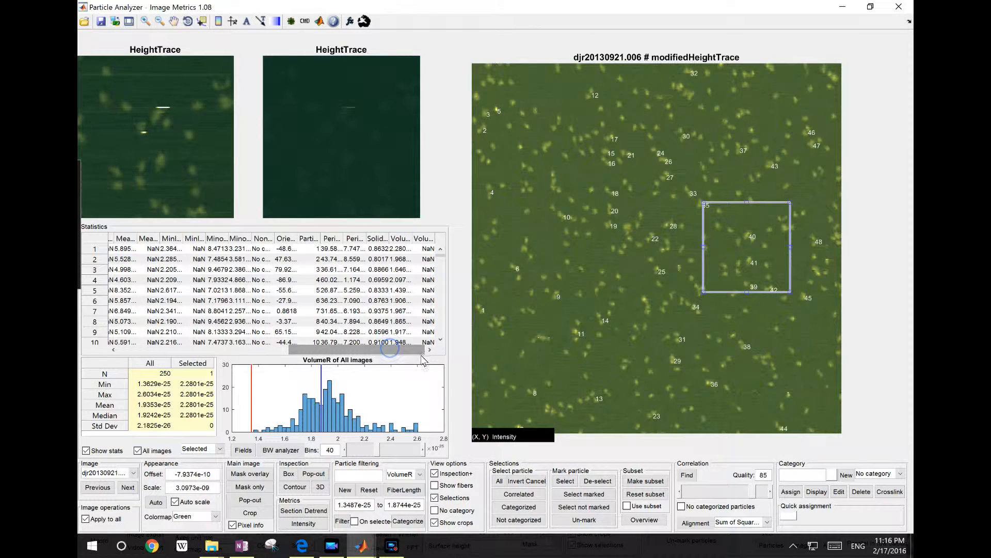
pyautogui.click(403, 290)
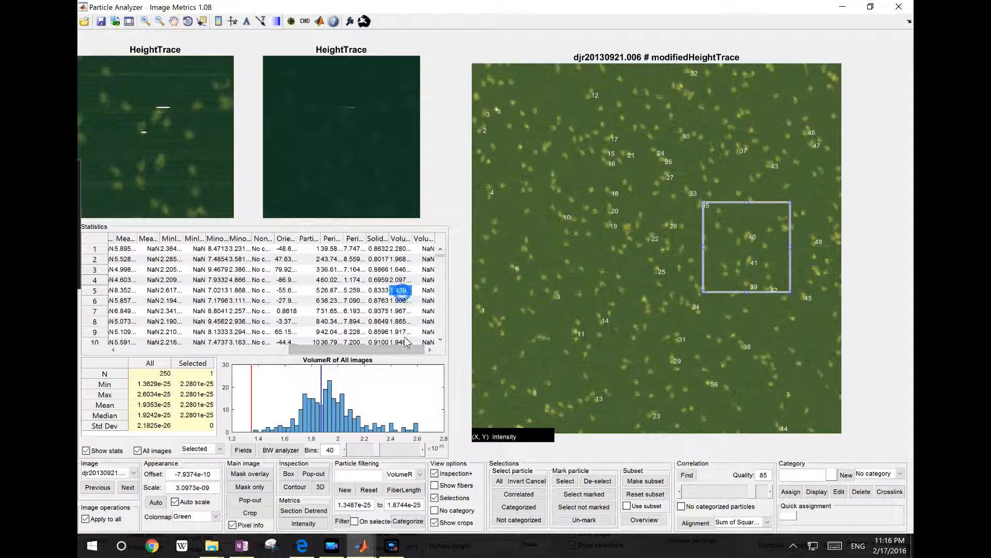
pyautogui.rightClick(405, 292)
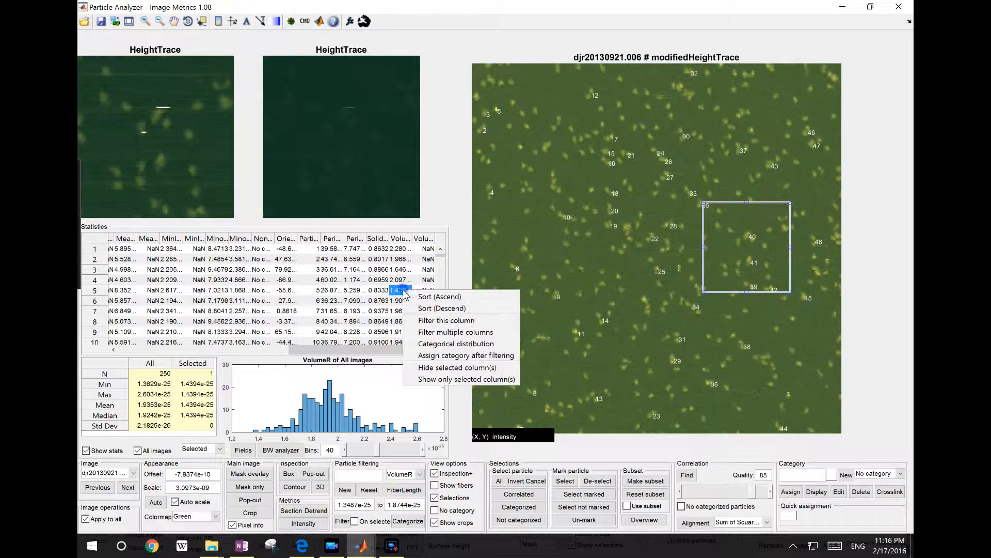
pyautogui.click(471, 321)
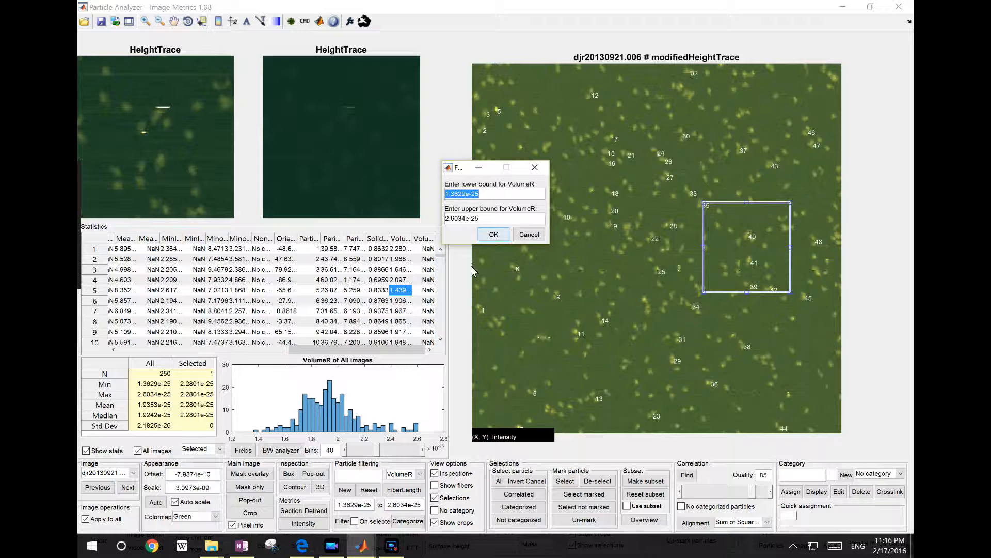
pyautogui.click(493, 216)
pyautogui.click(494, 235)
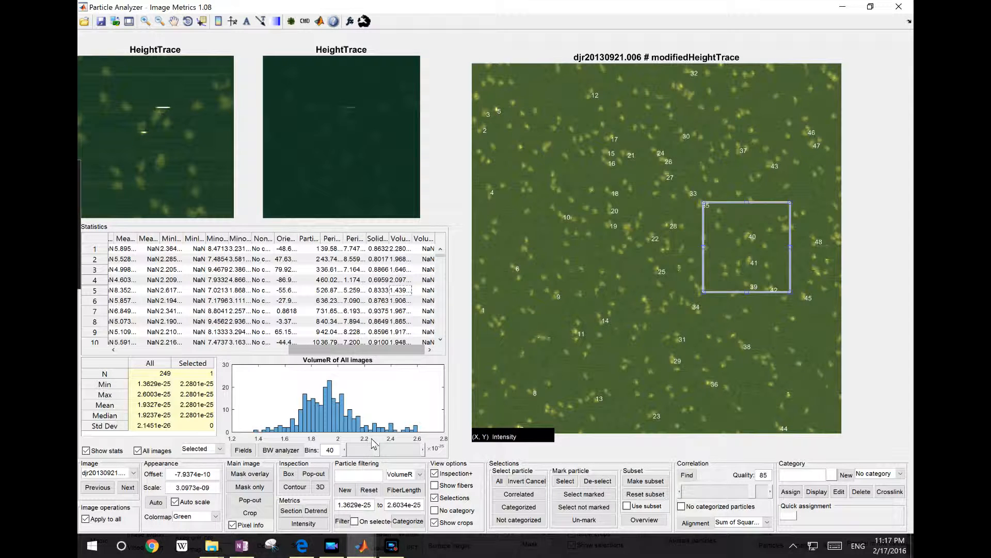
pyautogui.click(401, 476)
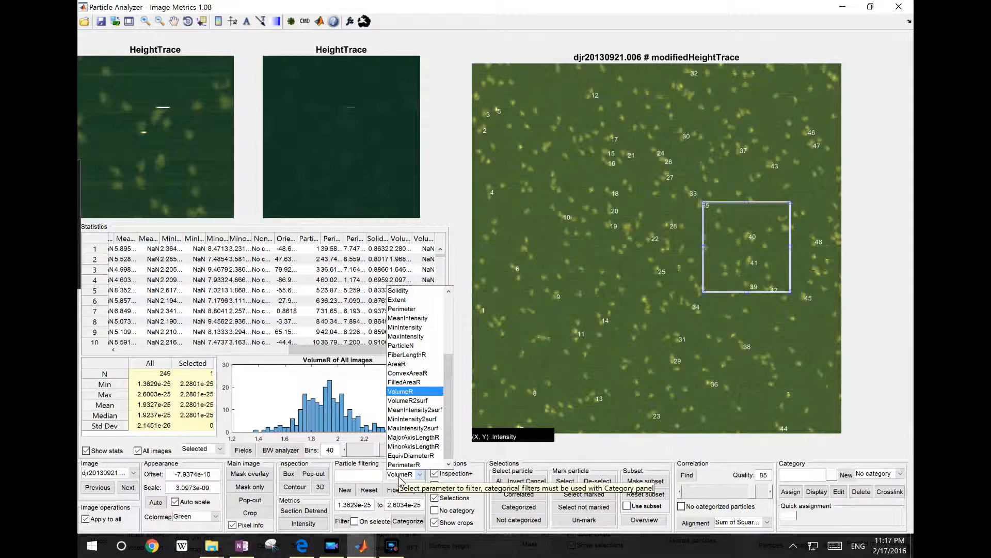
pyautogui.click(401, 476)
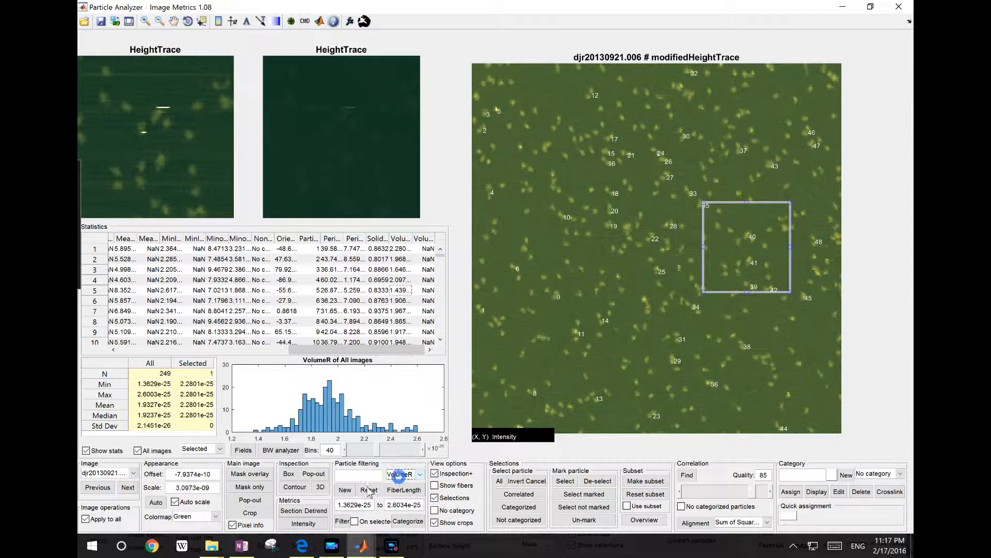
# Choose AreaR as the particle filtering parameter and filter with the bounds 1.7233e-16 to 5.2083e-16.
pyautogui.click(403, 476)
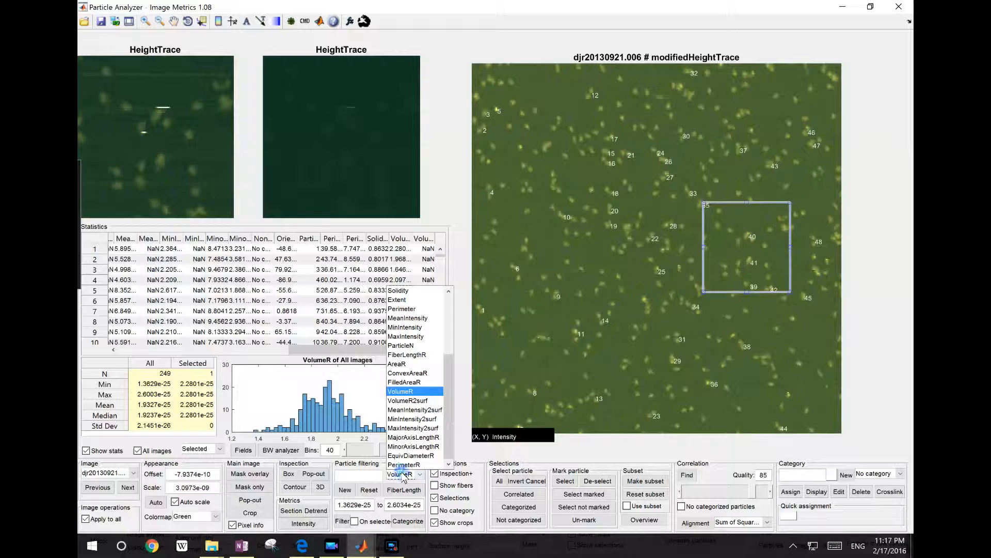
pyautogui.click(404, 365)
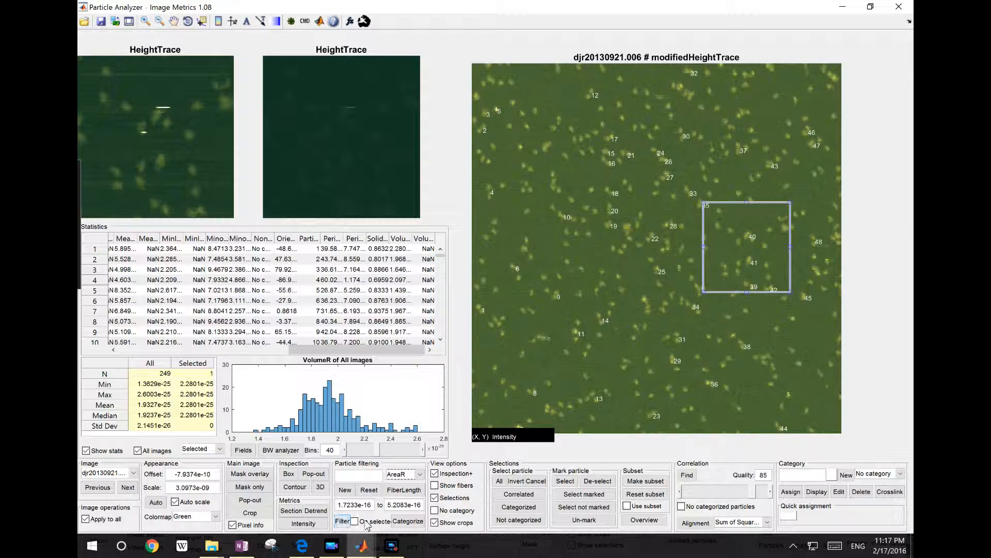
pyautogui.click(343, 522)
pyautogui.click(369, 523)
pyautogui.click(360, 522)
# Filter multiple columns of the statistics table by AreaR and VolumeR, accepting AreaR bounds of 1.7233e-16 and 5.2083e-16.
pyautogui.click(383, 311)
pyautogui.rightClick(383, 312)
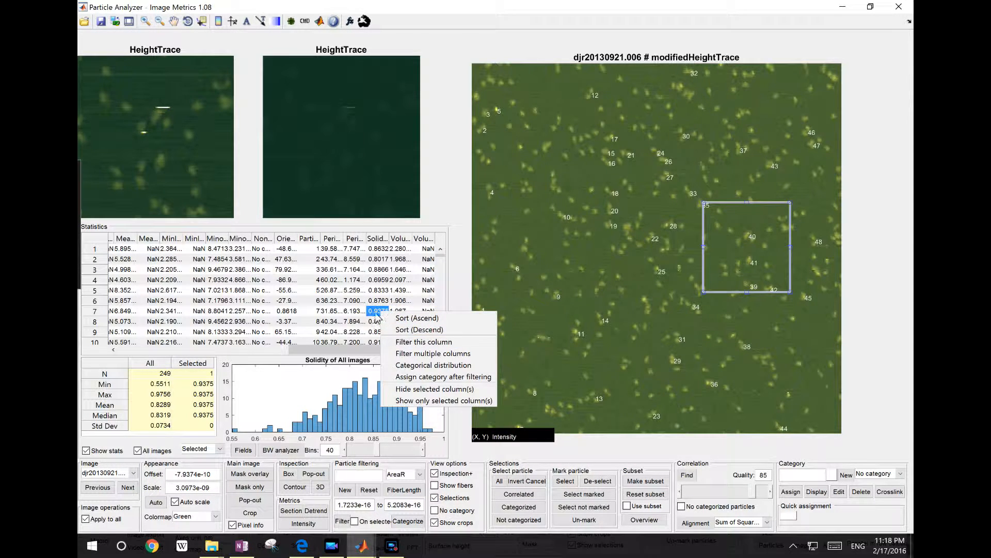
pyautogui.click(440, 356)
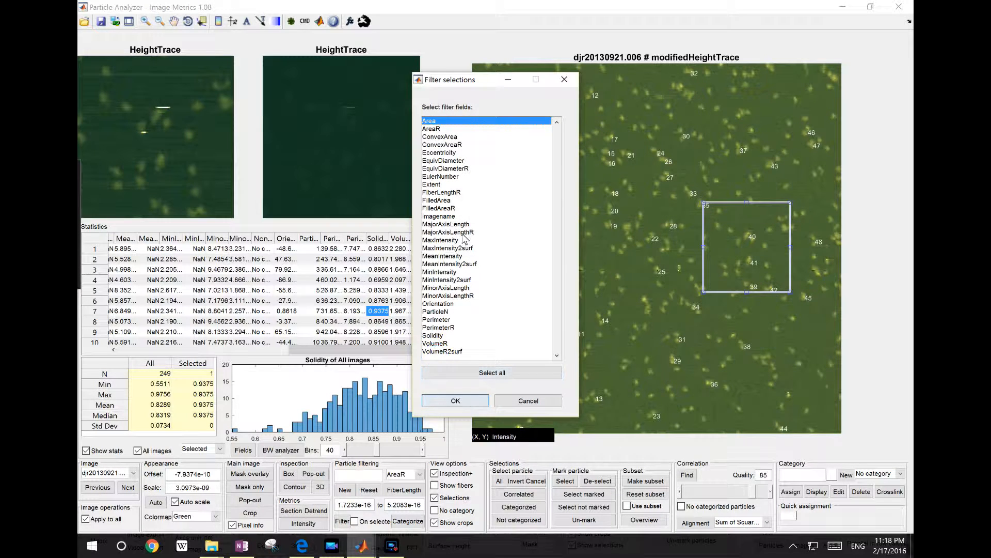
pyautogui.click(442, 343)
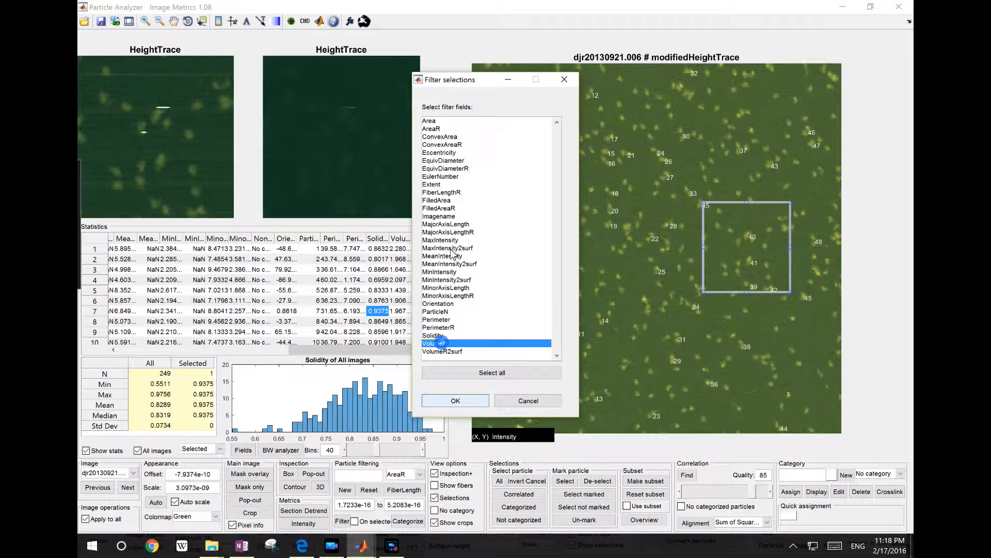
pyautogui.keyDown('ctrl'); pyautogui.click(442, 129); pyautogui.keyUp('ctrl')
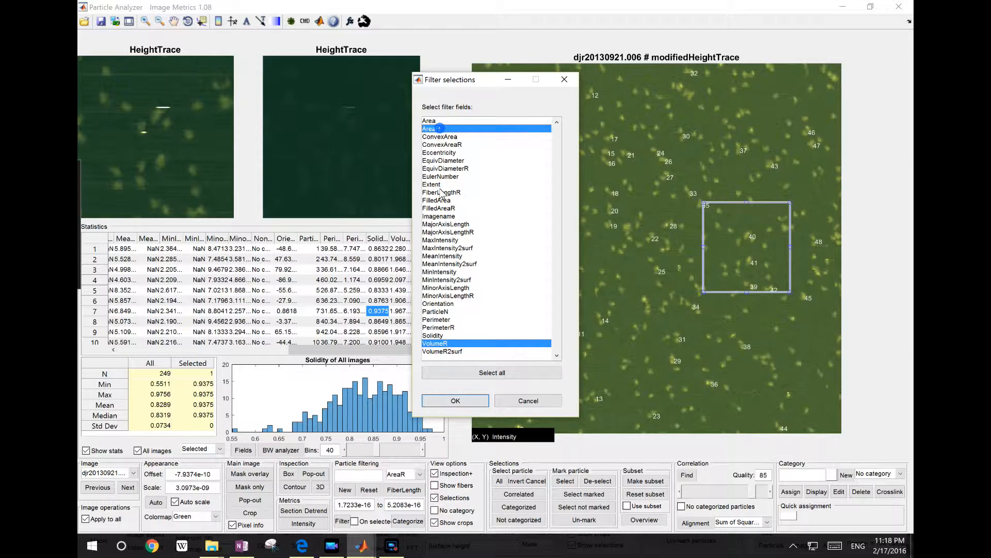
pyautogui.click(453, 401)
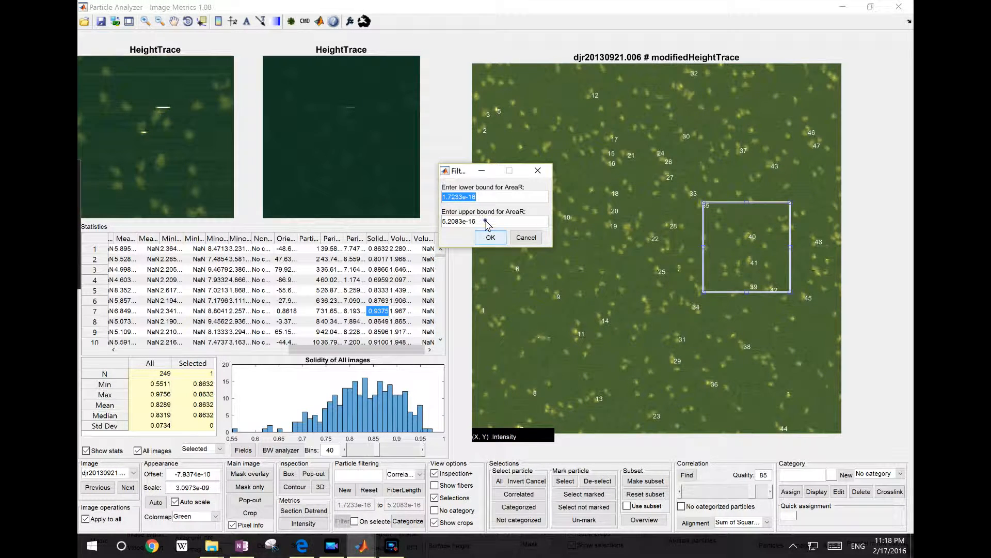
pyautogui.click(489, 238)
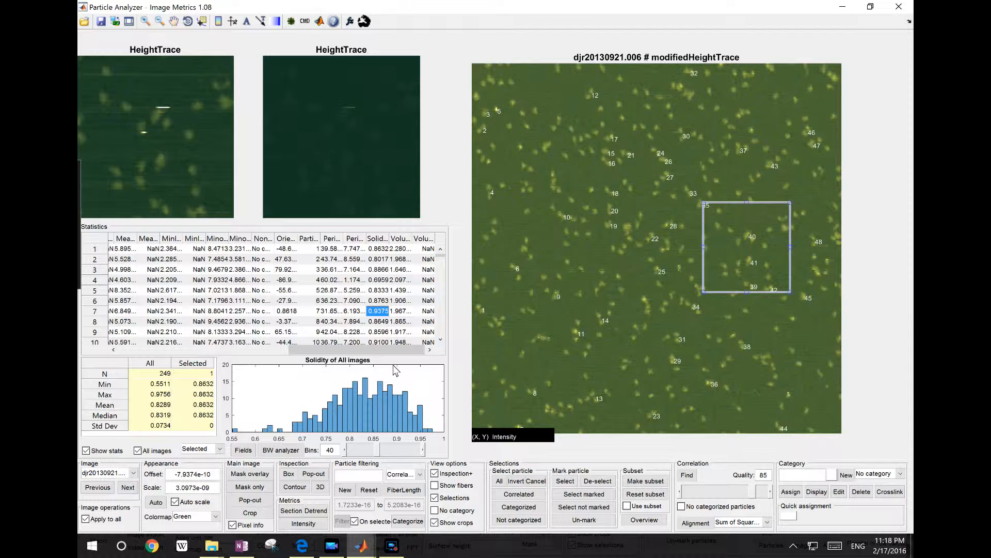
# Turn off filtering on selected particles and try to filter multiple columns of the statistics table again.
pyautogui.click(354, 521)
pyautogui.rightClick(378, 298)
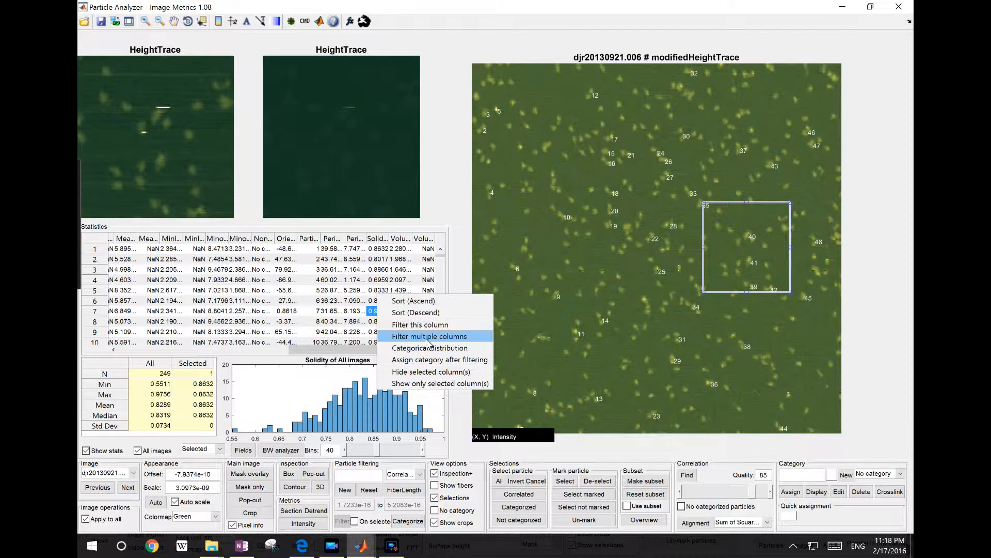
pyautogui.click(427, 337)
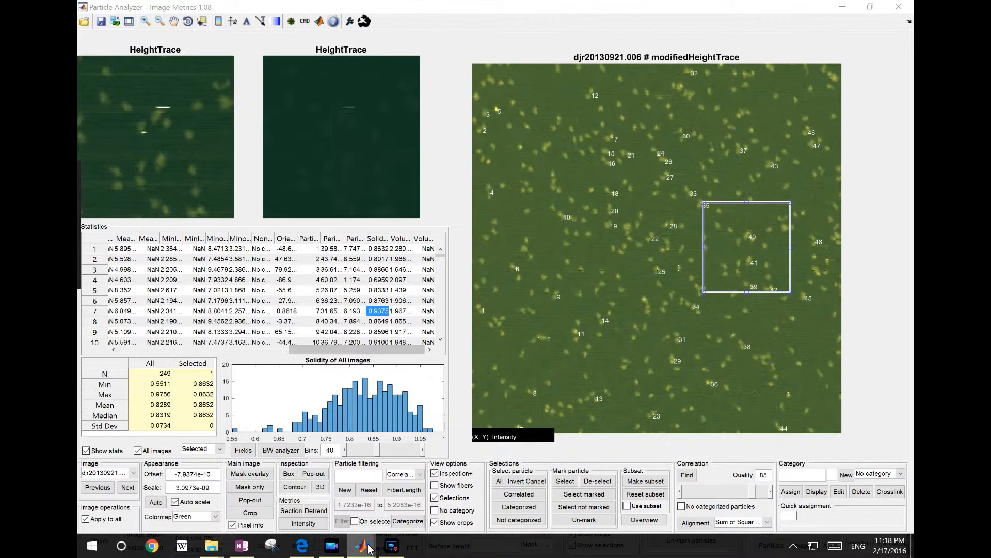
pyautogui.moveTo(368, 548)
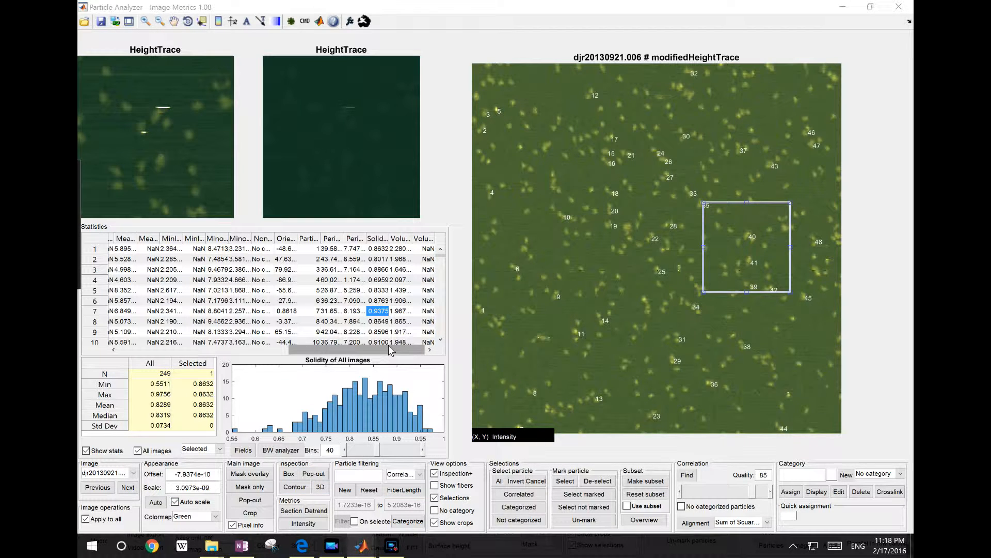
pyautogui.rightClick(379, 310)
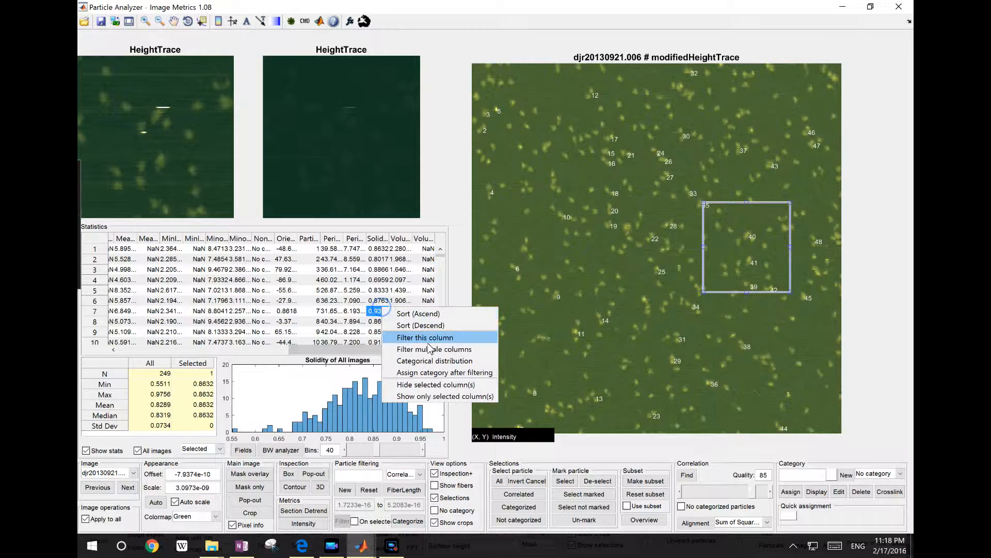
pyautogui.click(433, 349)
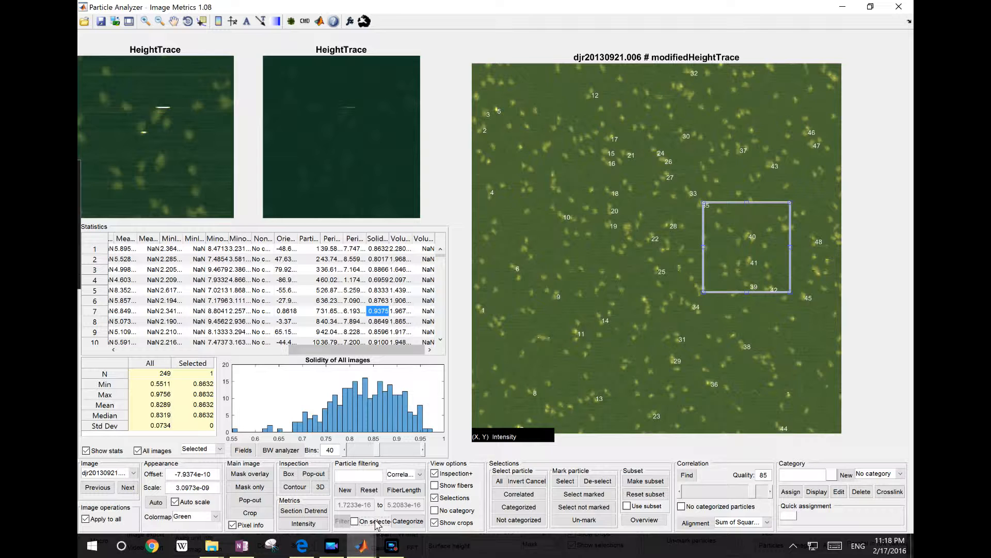
pyautogui.click(84, 21)
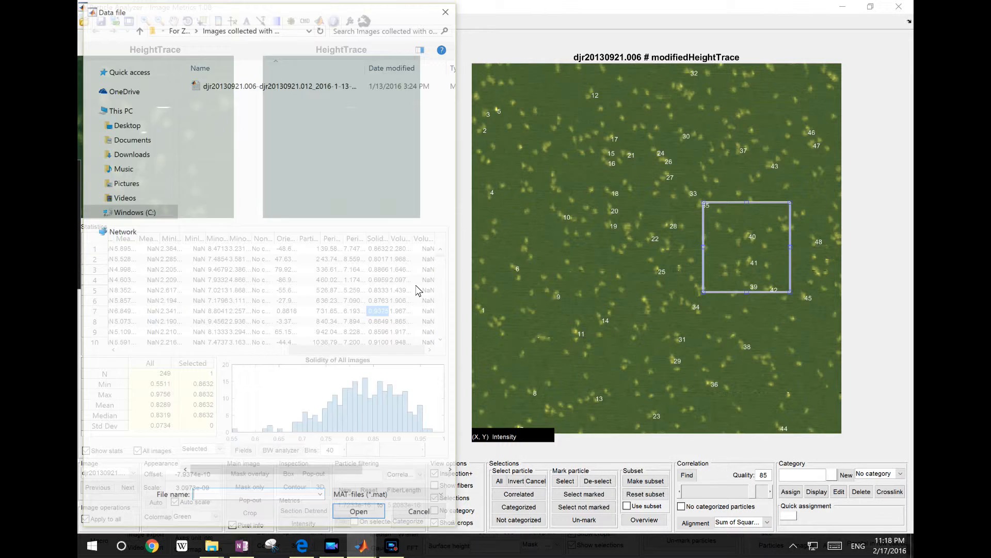
pyautogui.click(421, 515)
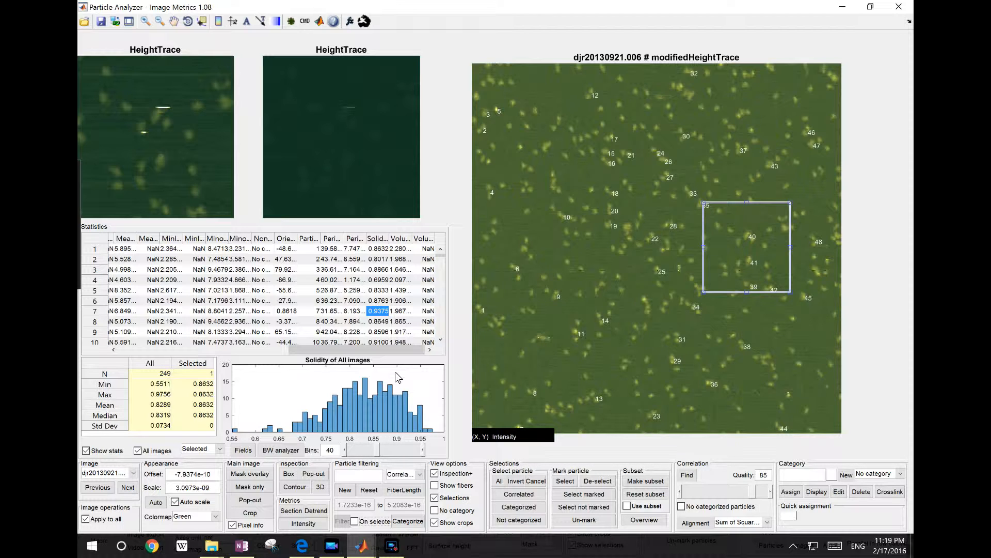
# Open the VolumeR histogram of all images in a separate figure and move it over the main image.
pyautogui.click(355, 279)
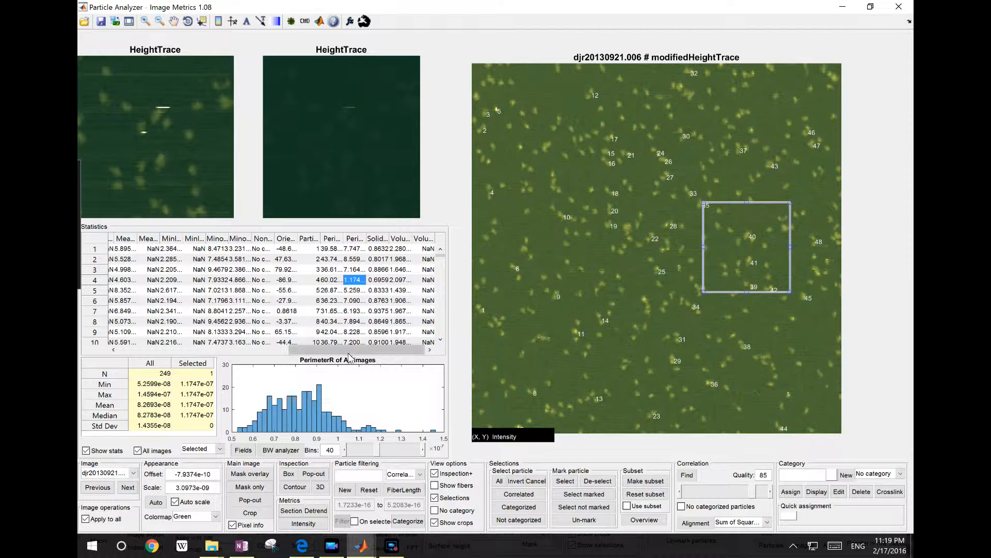
pyautogui.moveTo(348, 353); pyautogui.dragTo(383, 350)
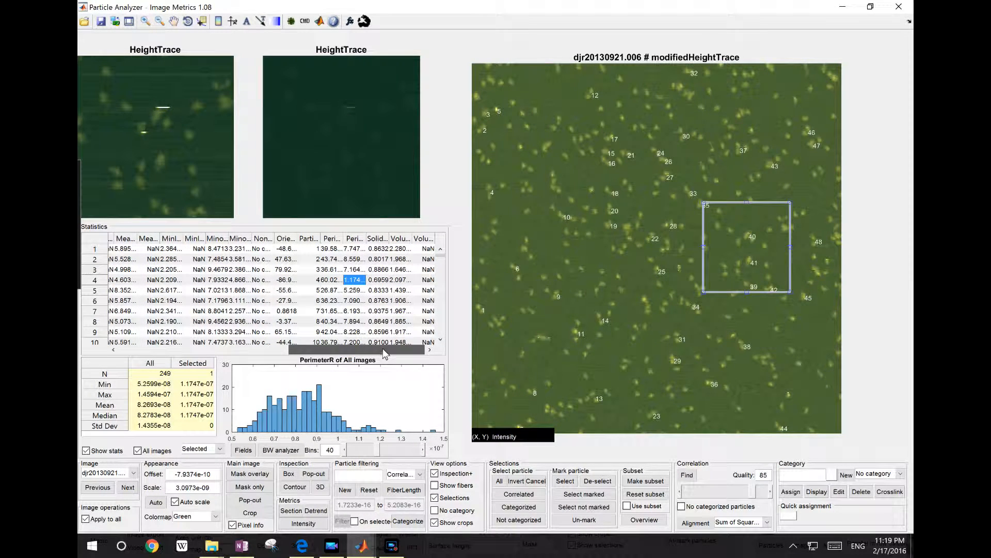
pyautogui.click(401, 290)
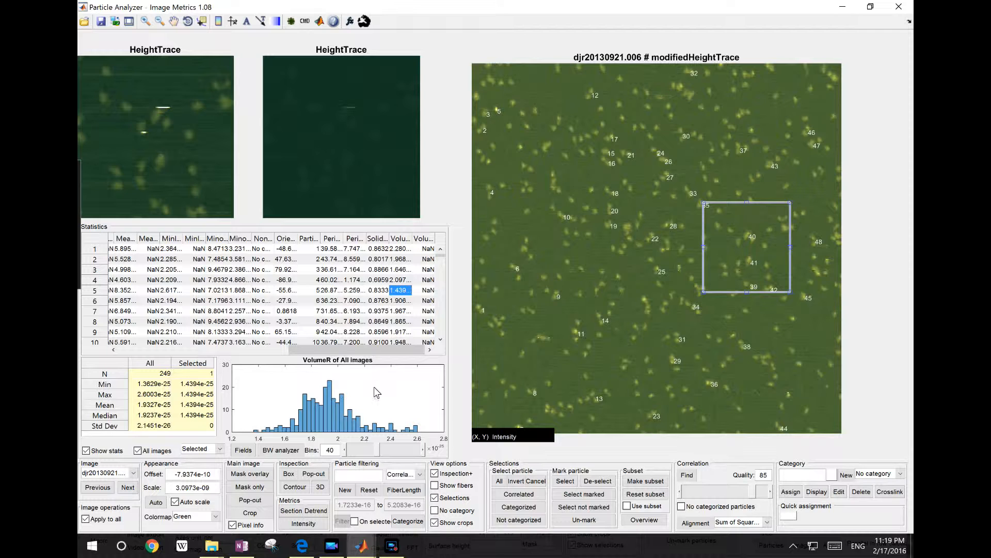
pyautogui.rightClick(364, 393)
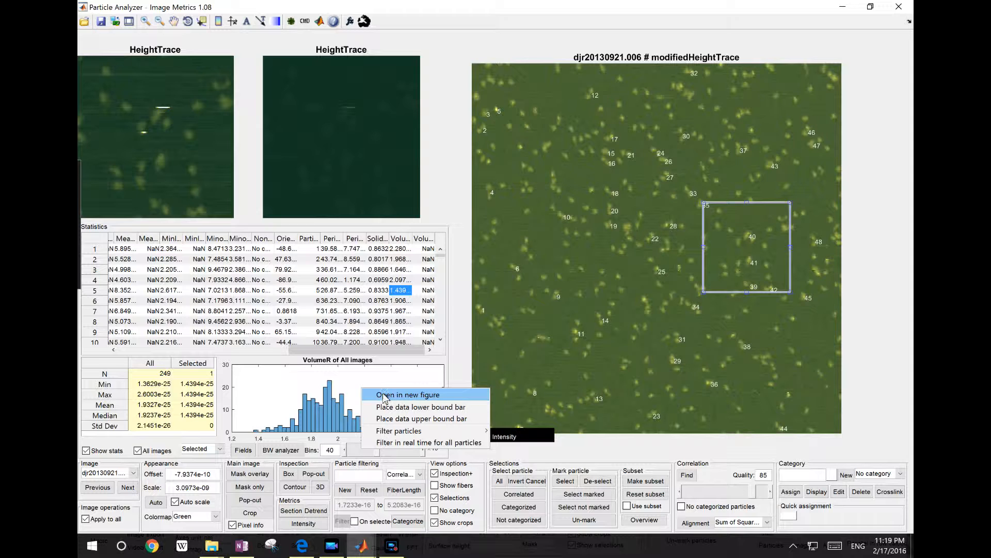
pyautogui.click(433, 395)
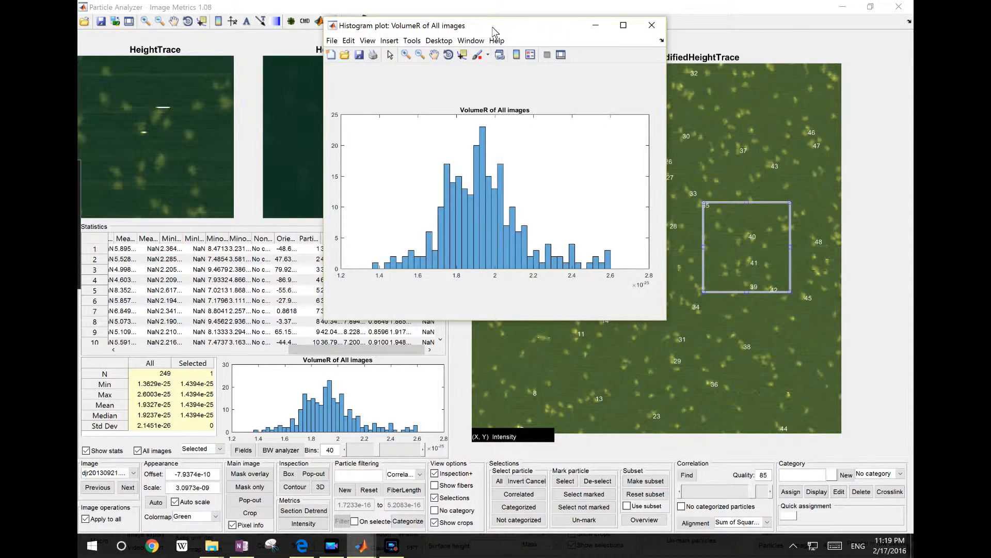
pyautogui.moveTo(493, 31); pyautogui.dragTo(642, 98)
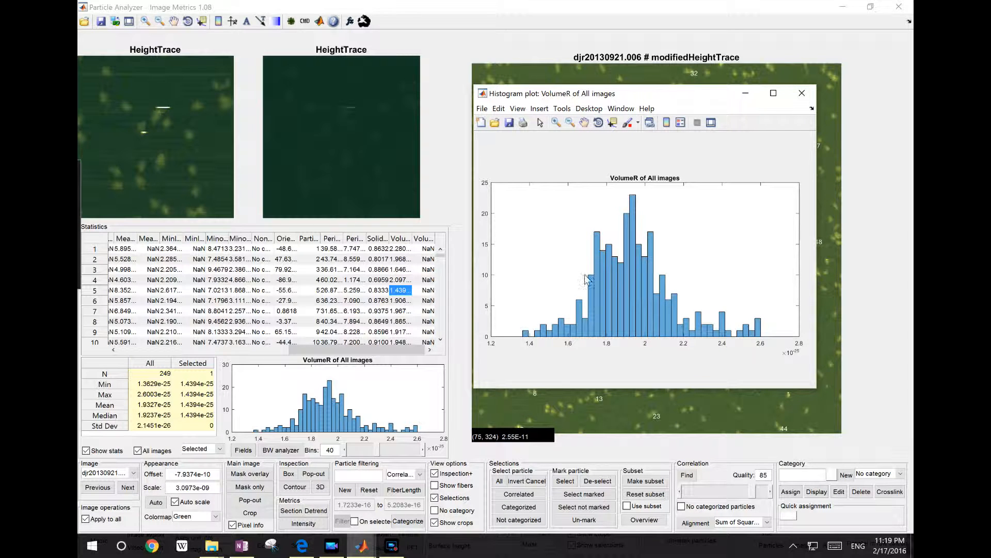
# Open the AreaR histogram of all images in its own figure and place it over the statistics area.
pyautogui.moveTo(386, 349); pyautogui.dragTo(198, 356)
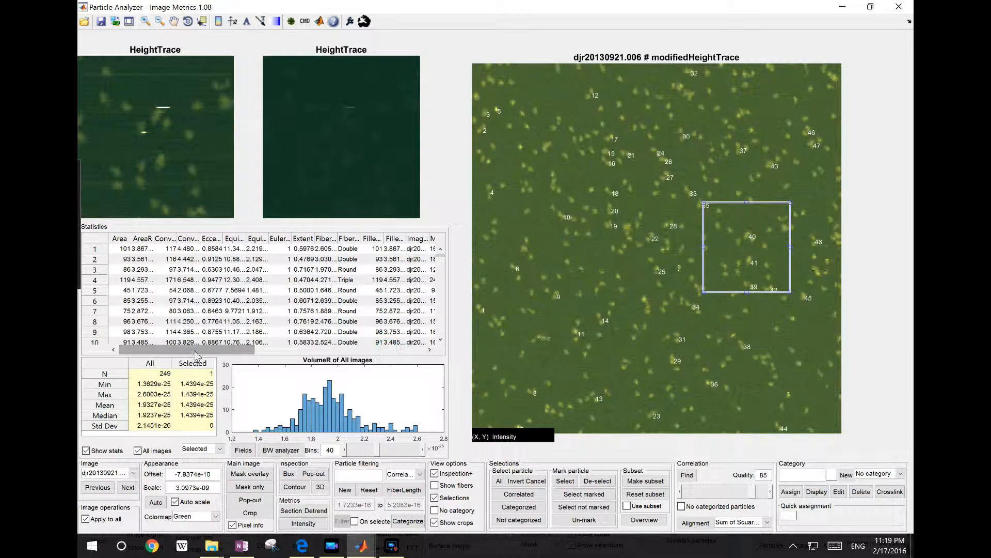
pyautogui.click(142, 280)
pyautogui.rightClick(141, 283)
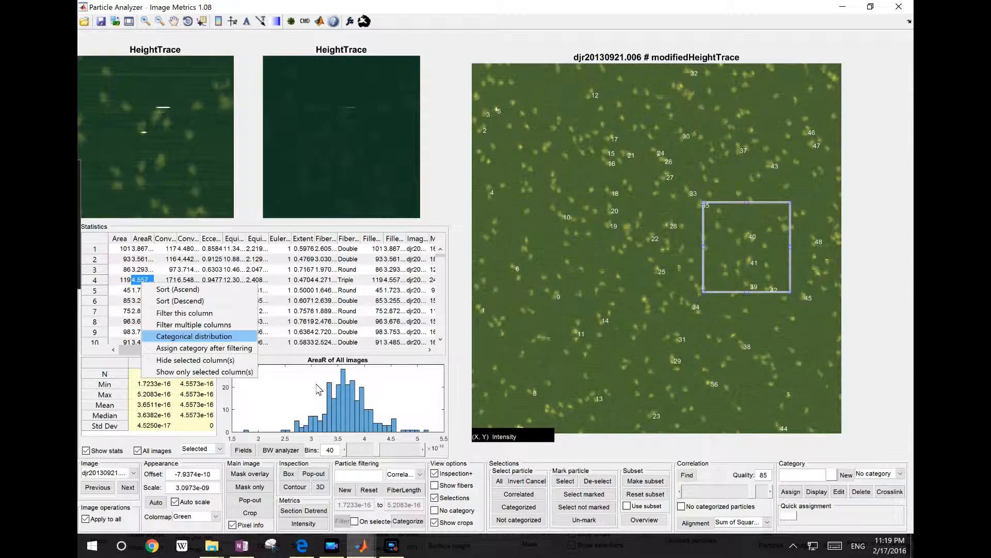
pyautogui.click(359, 396)
pyautogui.rightClick(361, 389)
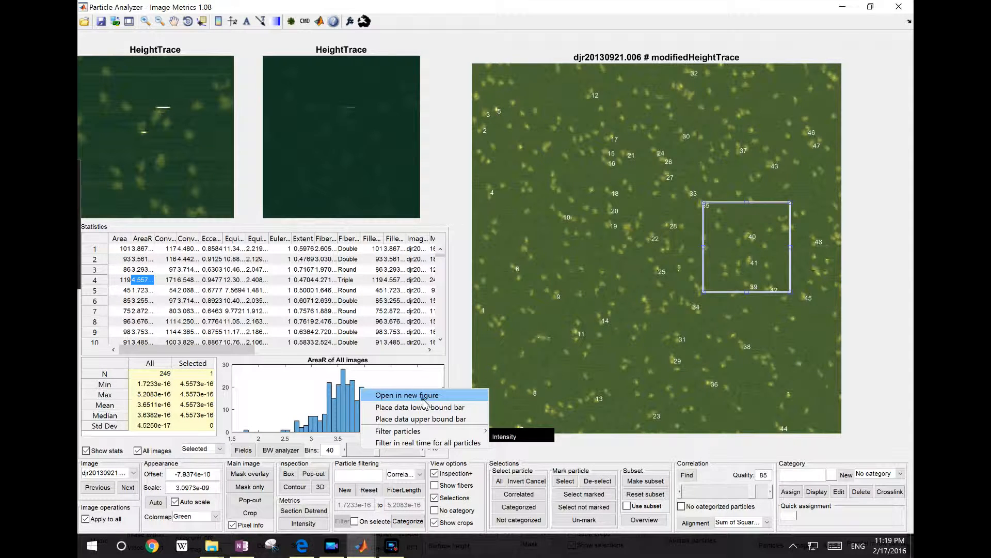
pyautogui.click(423, 395)
pyautogui.moveTo(535, 22); pyautogui.dragTo(359, 83)
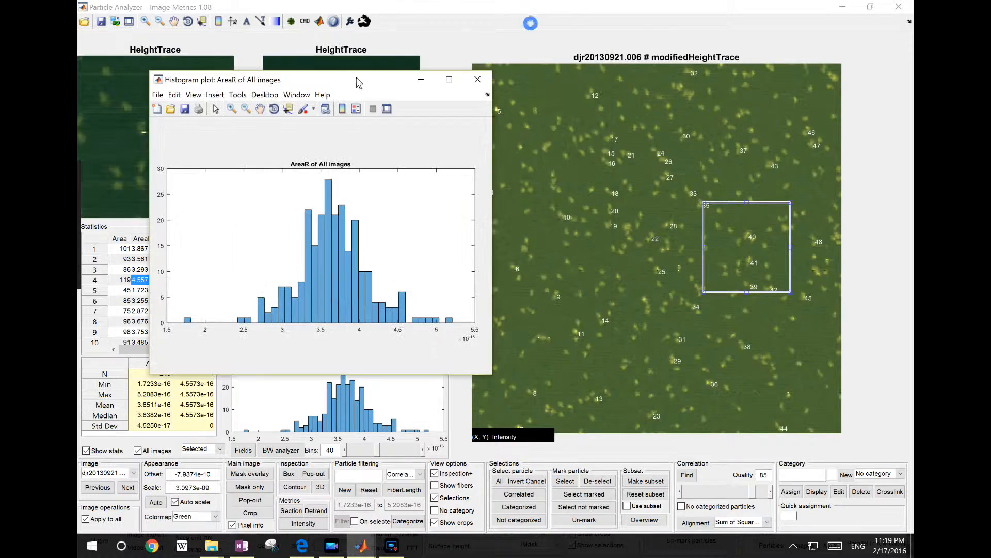
# Bring the VolumeR histogram figure to the front and arrange it beside the AreaR figure without overlap.
pyautogui.click(361, 546)
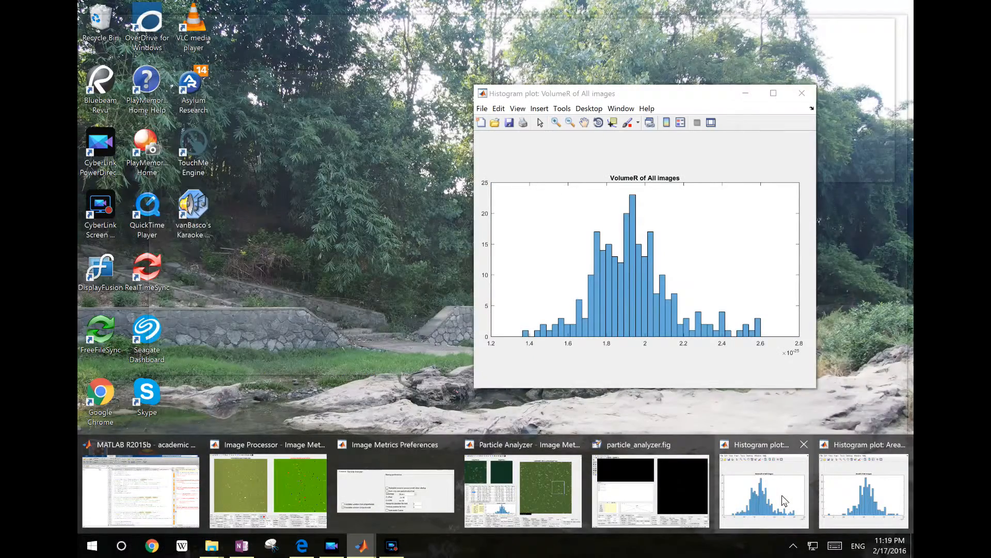
pyautogui.click(765, 490)
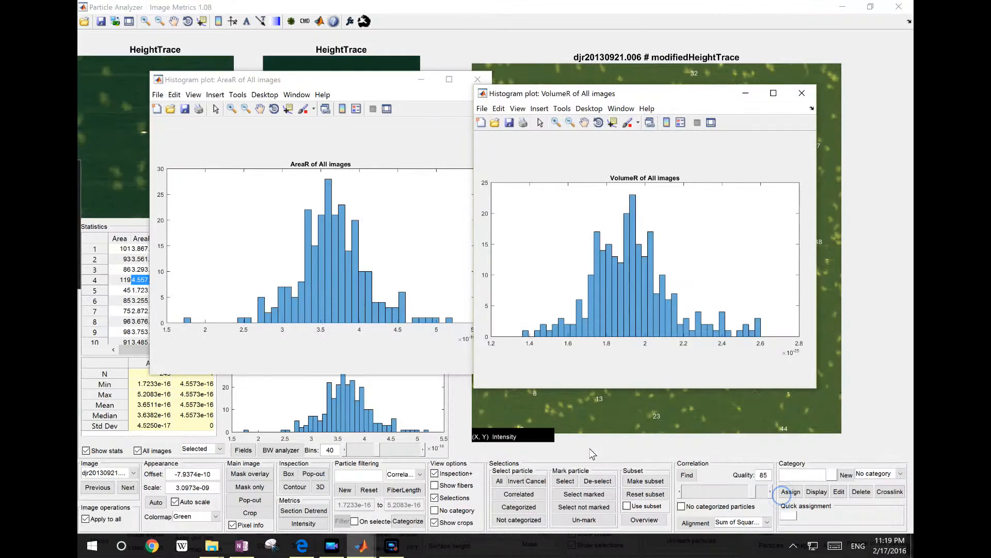
pyautogui.moveTo(641, 88); pyautogui.dragTo(665, 82)
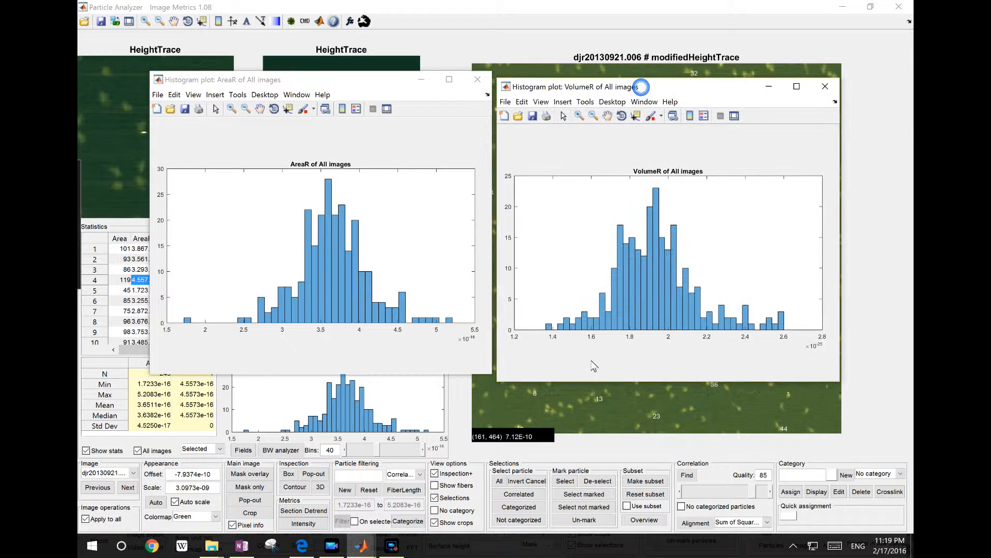
# Place a lower bound bar at about 1.504e-25 and an upper bound bar at about 1.85e-25 on the separate VolumeR histogram.
pyautogui.rightClick(574, 250)
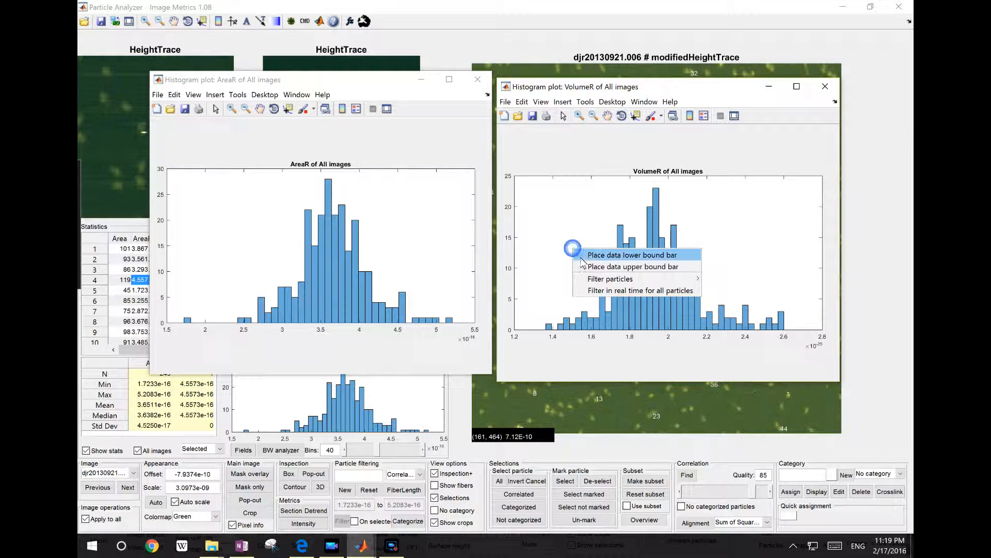
pyautogui.click(609, 255)
pyautogui.rightClick(640, 225)
pyautogui.click(651, 243)
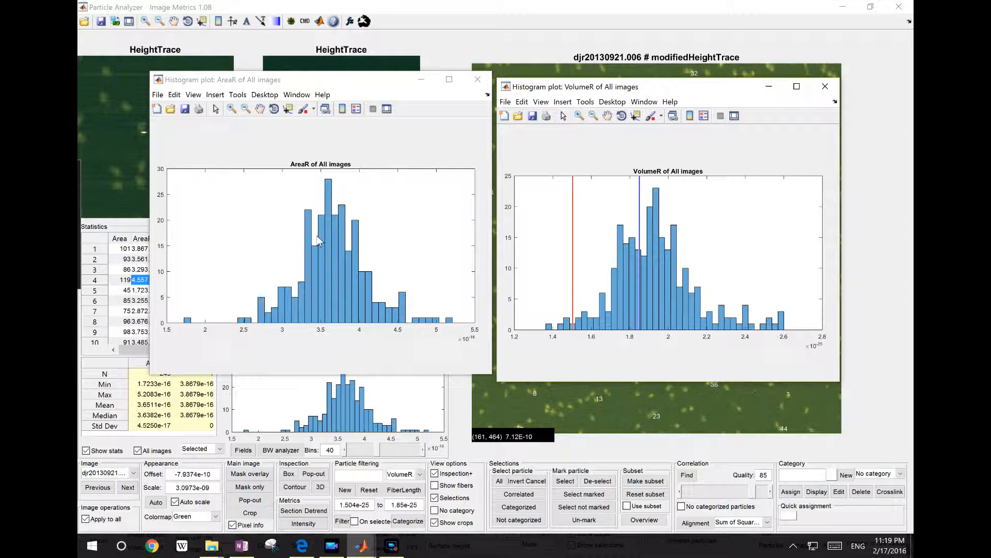
# Place a lower bound bar at about 3.1766e-16 and an upper bound bar at about 4.0615e-16 on the AreaR histogram.
pyautogui.rightClick(297, 226)
pyautogui.click(355, 233)
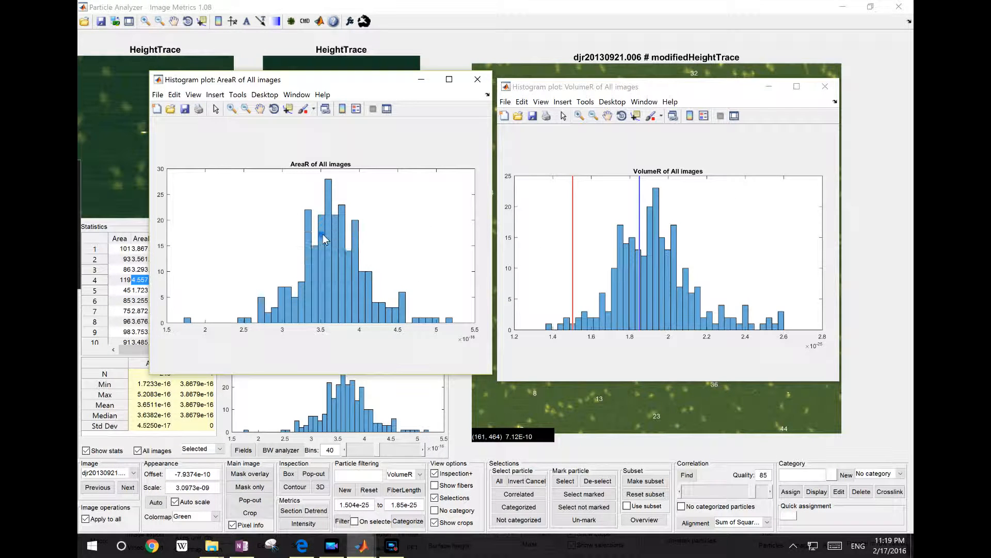
pyautogui.rightClick(364, 228)
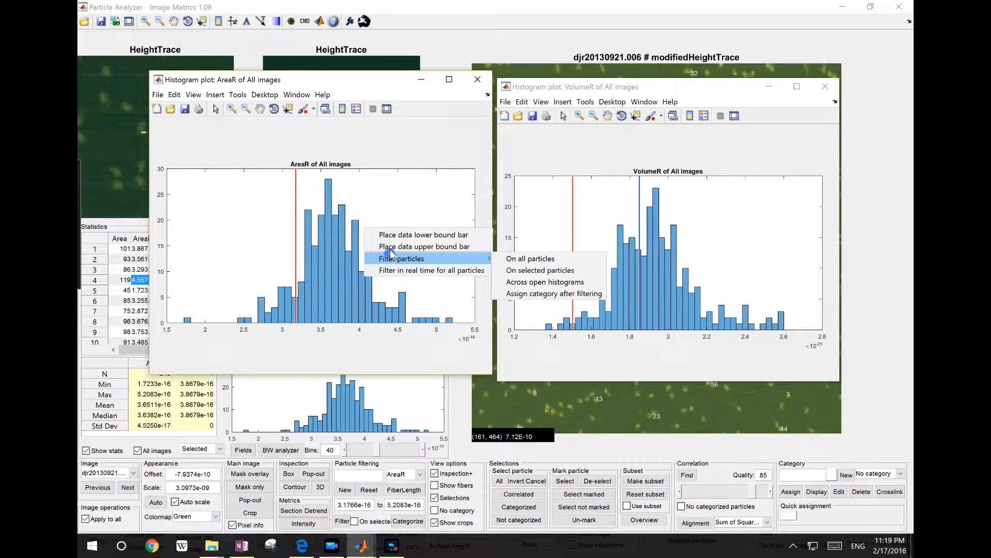
pyautogui.click(389, 246)
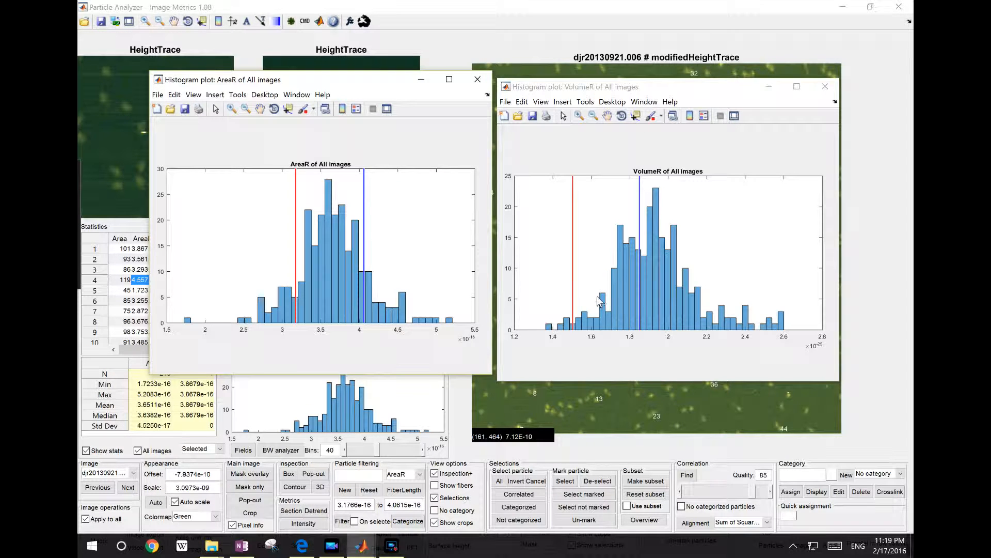
# Filter the particles across the open AreaR and VolumeR histograms using their current bounds.
pyautogui.rightClick(383, 242)
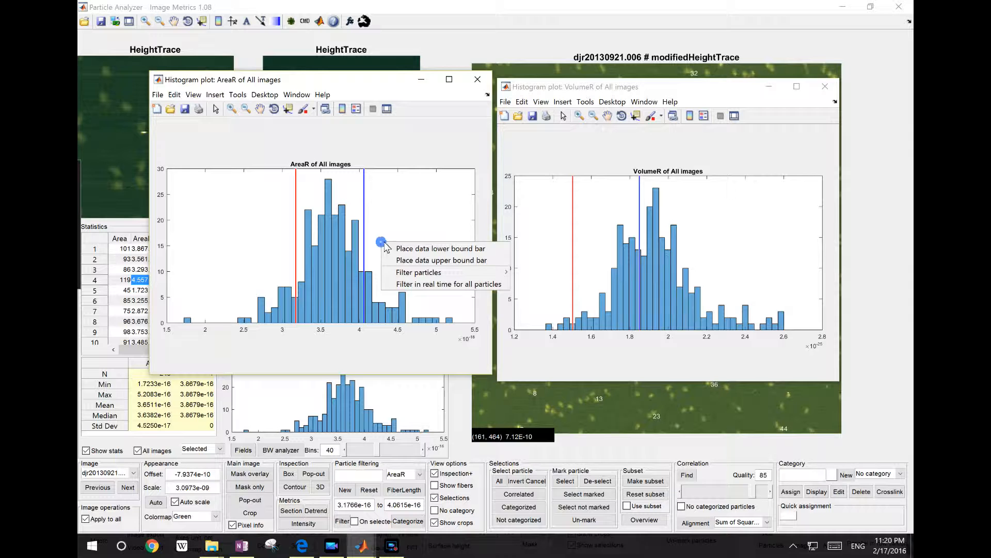
pyautogui.rightClick(680, 246)
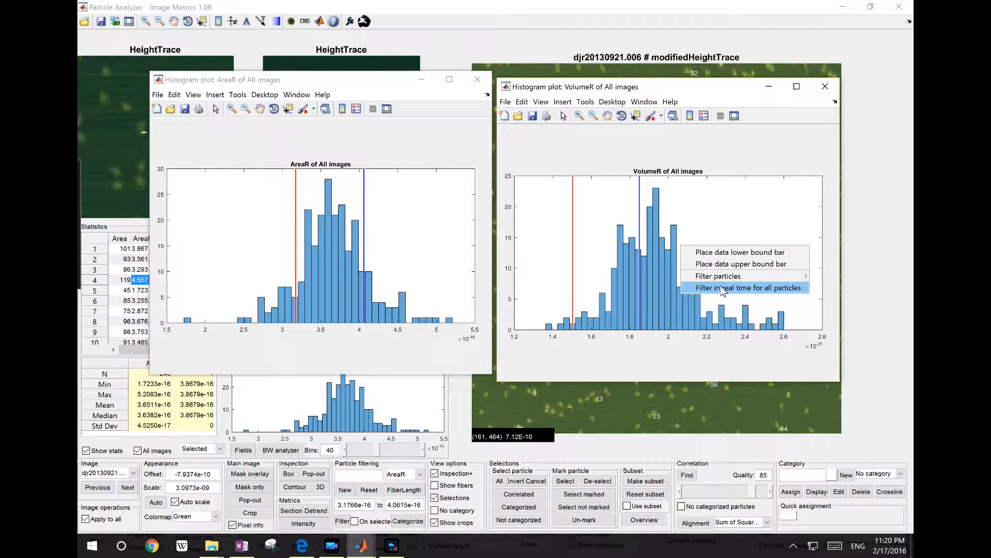
pyautogui.moveTo(733, 278)
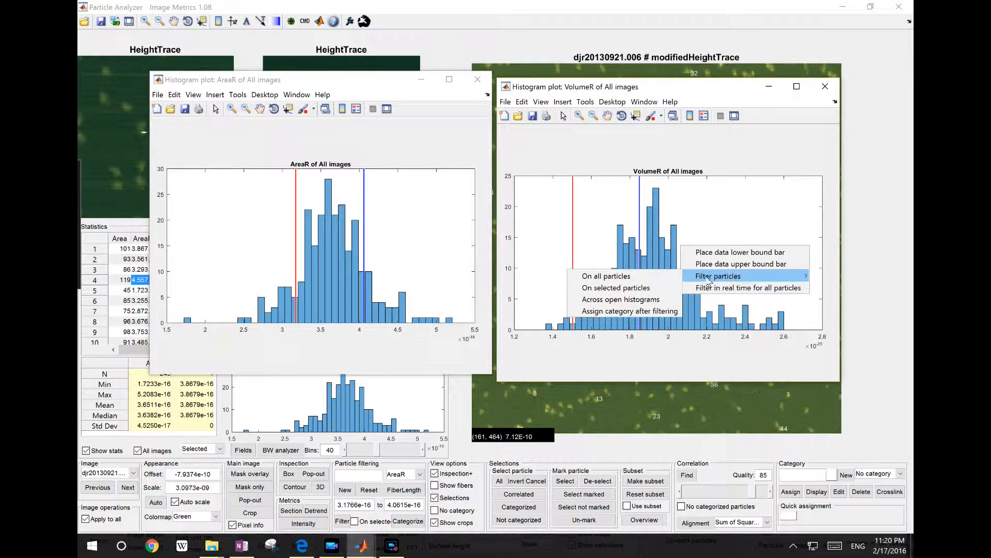
pyautogui.click(628, 300)
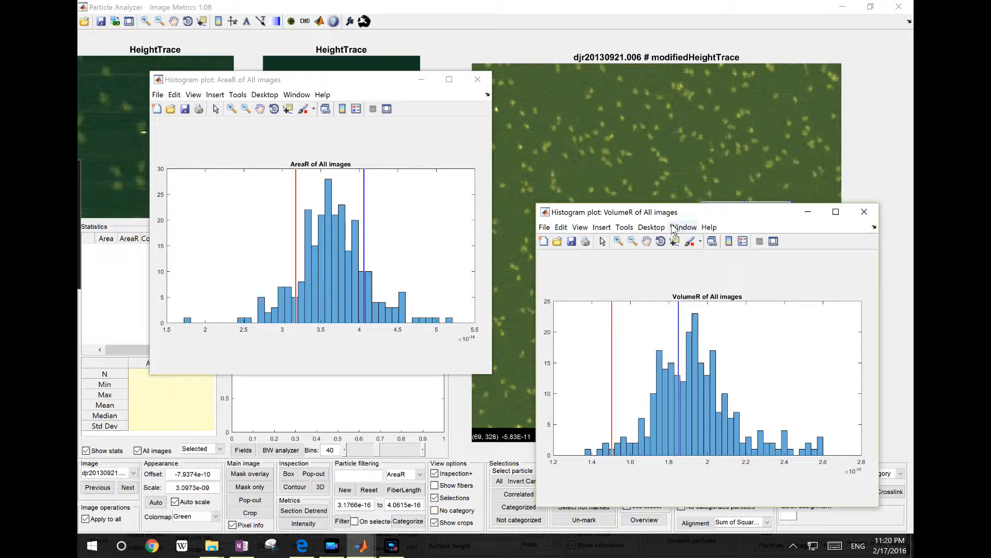
# Arrange the AreaR and VolumeR histogram figures side by side without overlap, with both plots and their bound bars uncovered.
pyautogui.moveTo(680, 211); pyautogui.dragTo(633, 195)
pyautogui.moveTo(405, 85); pyautogui.dragTo(613, 164)
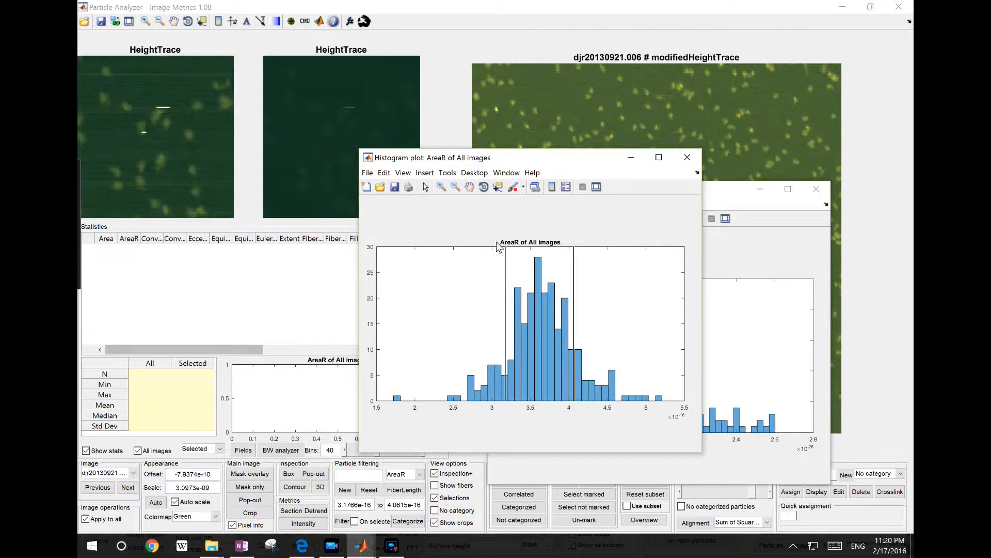
pyautogui.moveTo(511, 157); pyautogui.dragTo(301, 149)
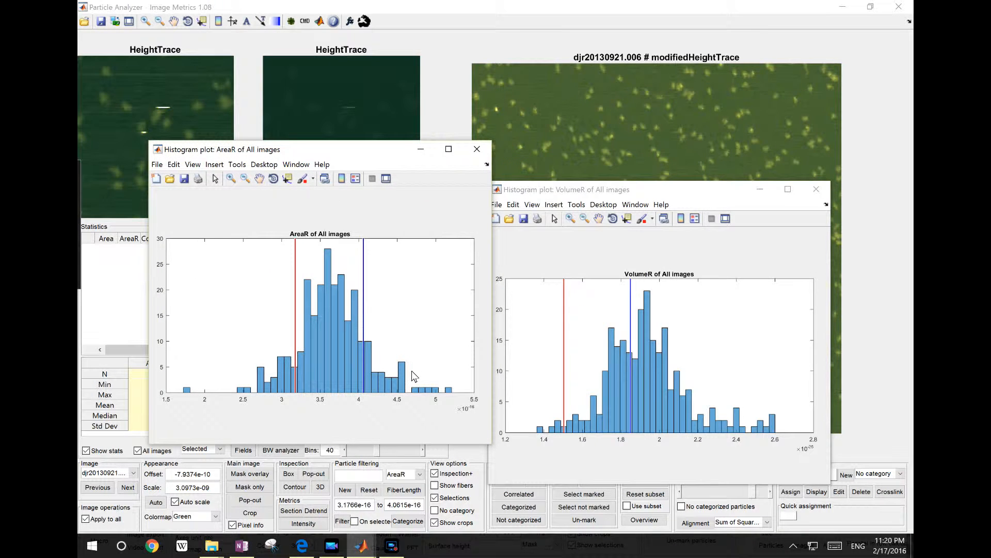
pyautogui.moveTo(675, 192); pyautogui.dragTo(684, 150)
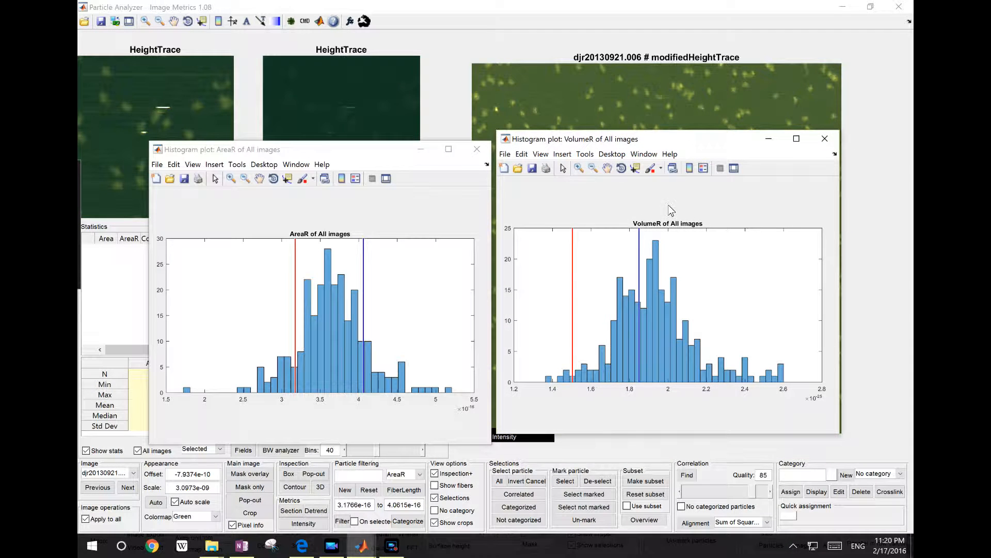
# Run the particle filter across the open histograms again from the VolumeR histogram.
pyautogui.rightClick(602, 300)
pyautogui.moveTo(644, 334)
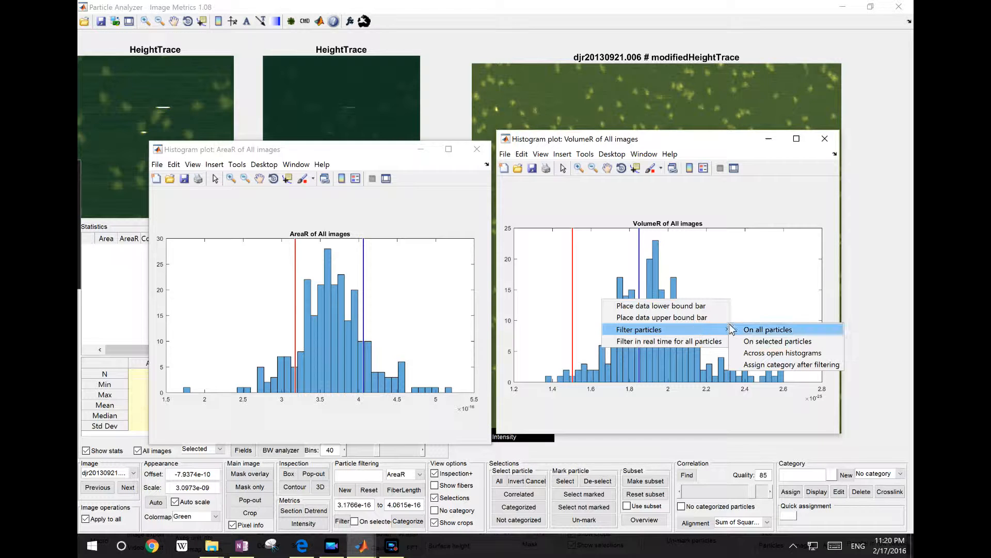
pyautogui.click(762, 353)
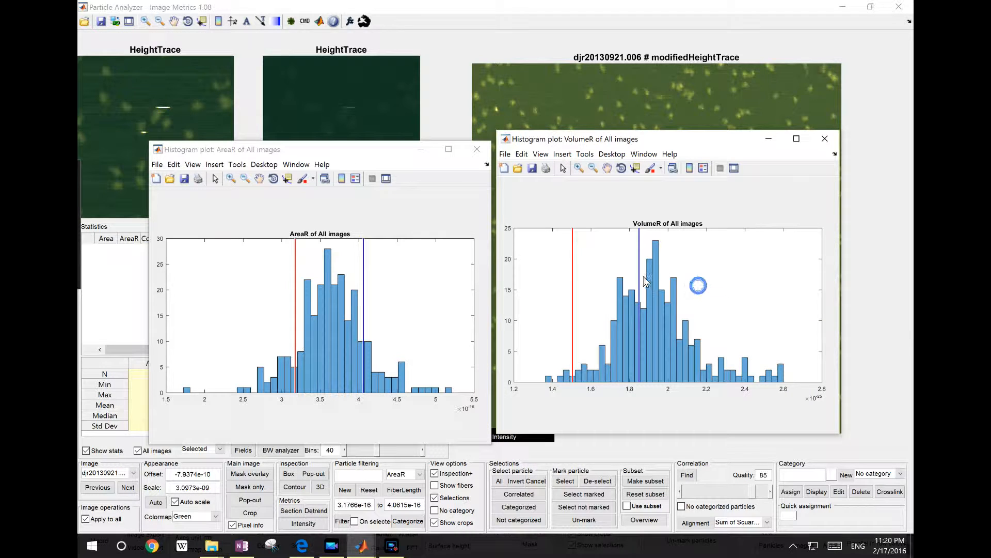
# Move the VolumeR bounds to about 1.877e-25 (lower) and 2.2738e-25 (upper), and filter particles across the open histograms.
pyautogui.moveTo(643, 273); pyautogui.dragTo(721, 276)
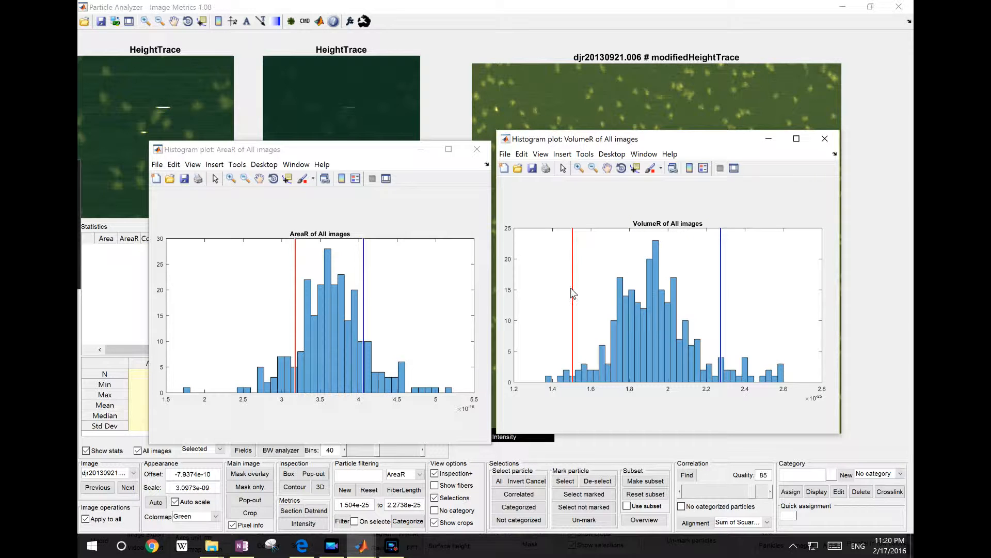
pyautogui.moveTo(573, 288); pyautogui.dragTo(645, 291)
pyautogui.rightClick(678, 287)
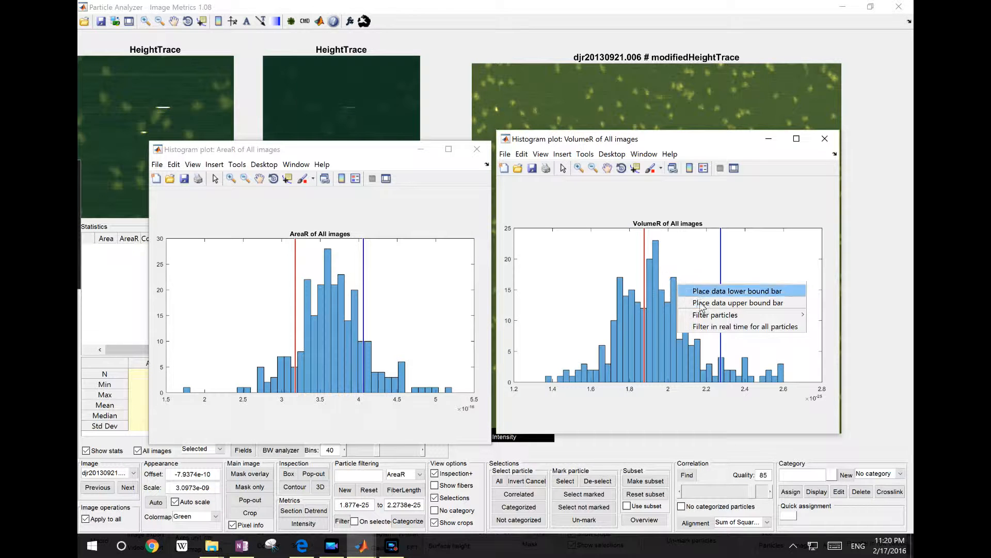
pyautogui.moveTo(708, 319)
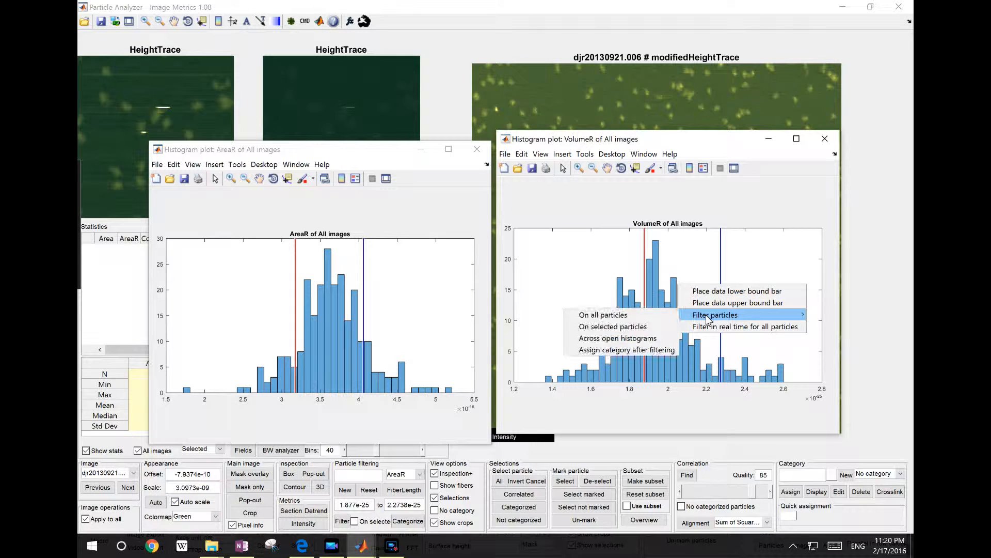
pyautogui.click(642, 338)
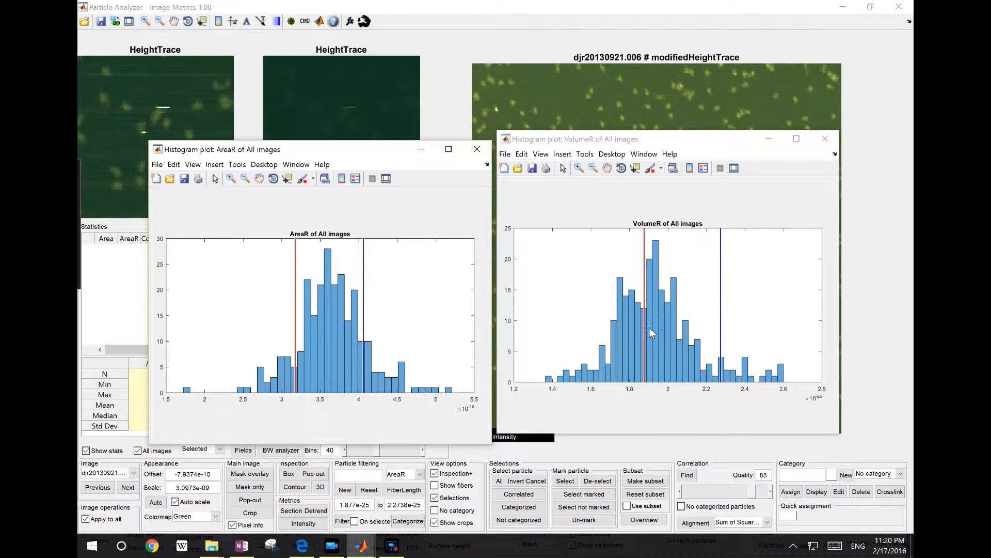
# Shift both histogram figures slightly upward and review the particle filtering options of the VolumeR histogram.
pyautogui.moveTo(640, 144)
pyautogui.mouseDown()
pyautogui.moveTo(681, 364)
pyautogui.moveTo(697, 198)
pyautogui.moveTo(642, 135)
pyautogui.mouseUp()
pyautogui.moveTo(347, 149); pyautogui.dragTo(339, 124)
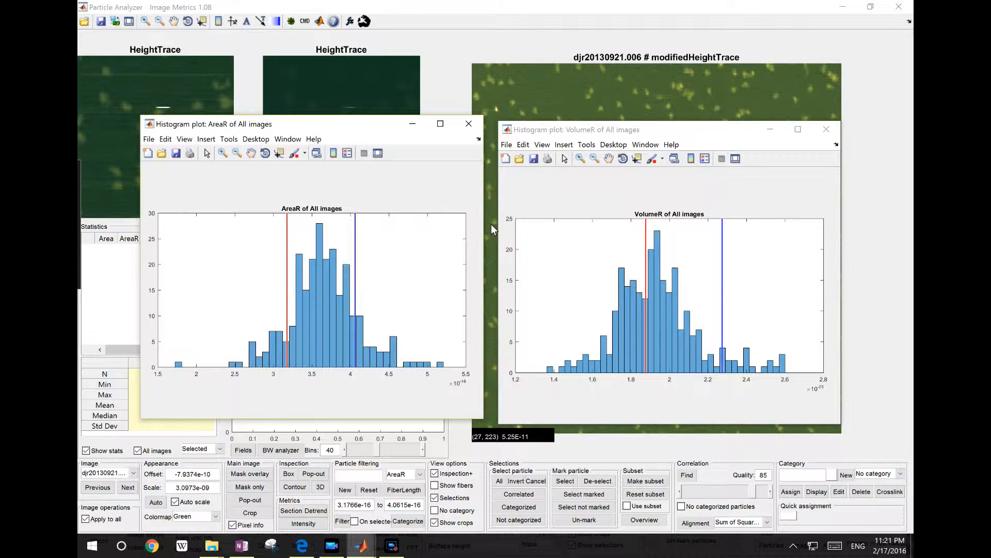
pyautogui.rightClick(687, 269)
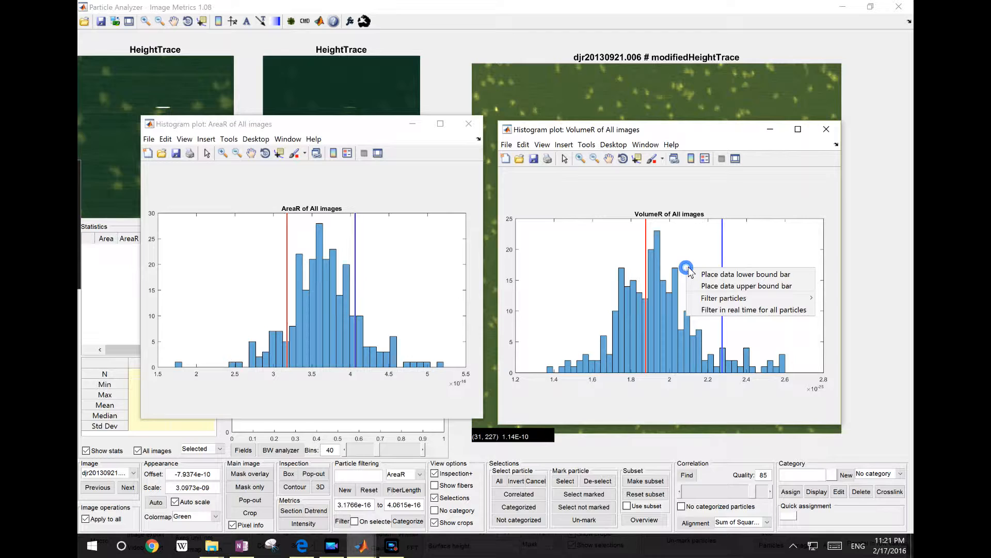
pyautogui.moveTo(735, 304)
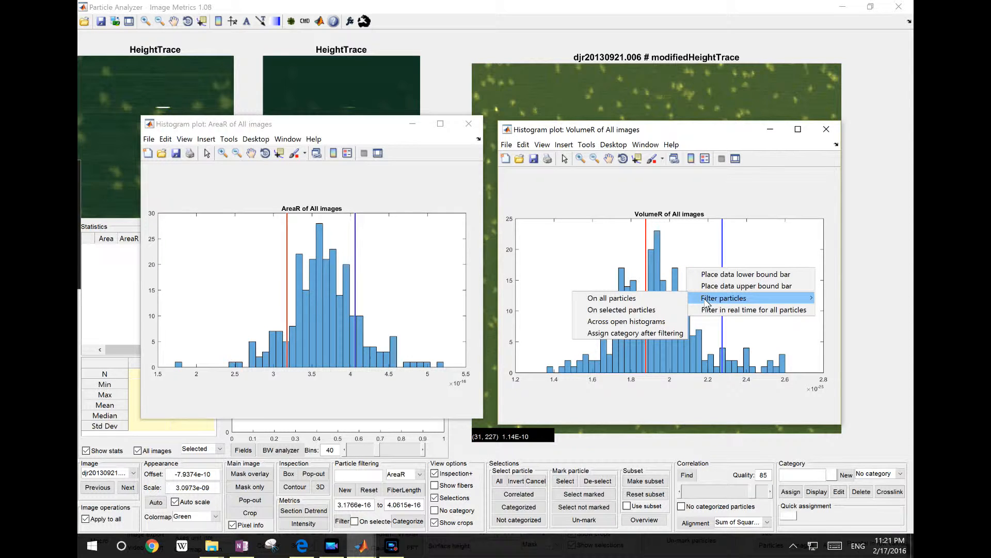
pyautogui.click(394, 252)
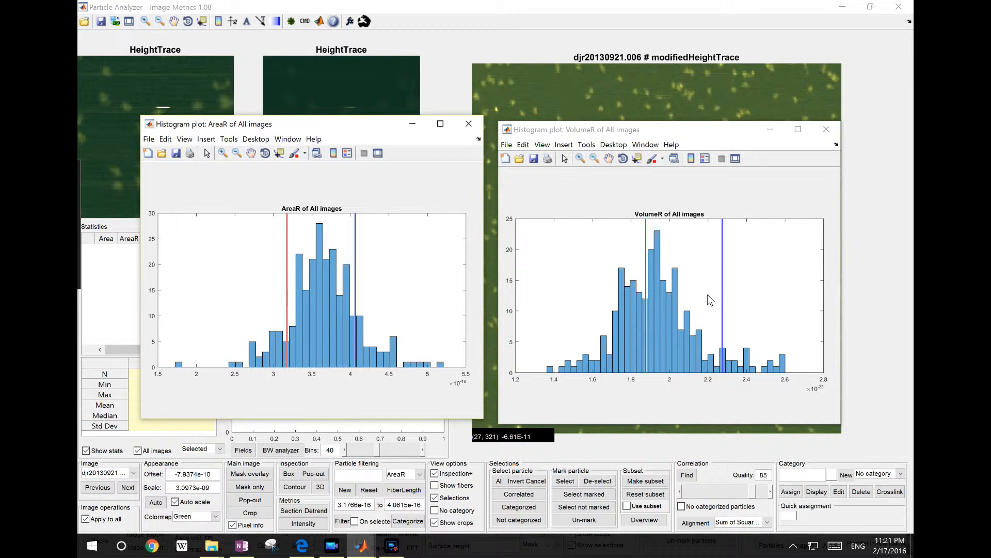
# Turn on real-time filtering for all particles on the VolumeR histogram and move its figure off the main height image.
pyautogui.rightClick(628, 300)
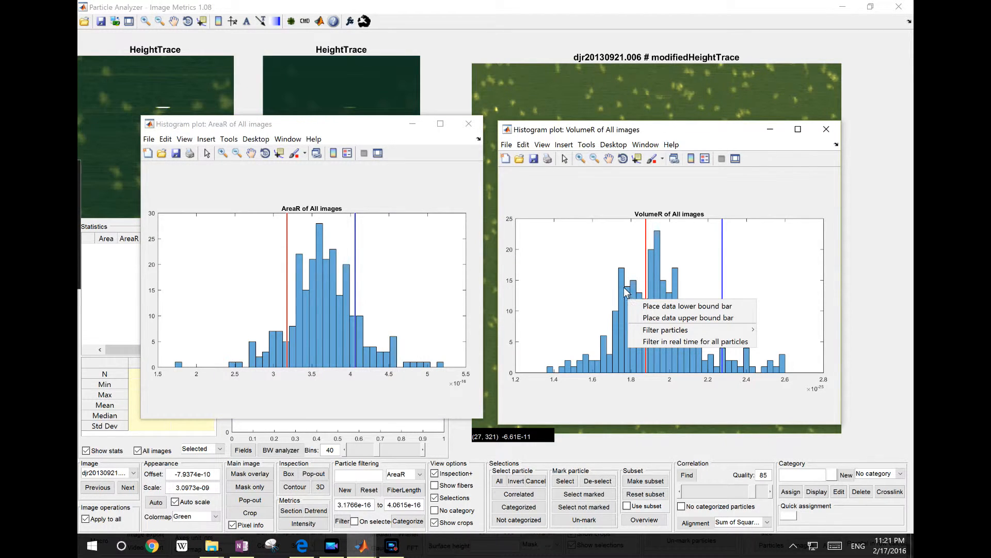
pyautogui.click(679, 339)
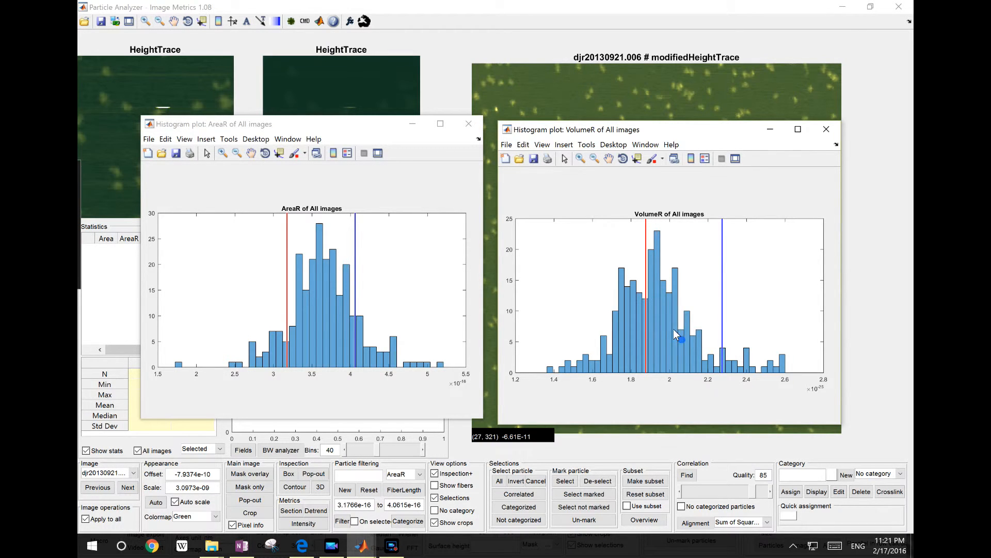
pyautogui.rightClick(671, 325)
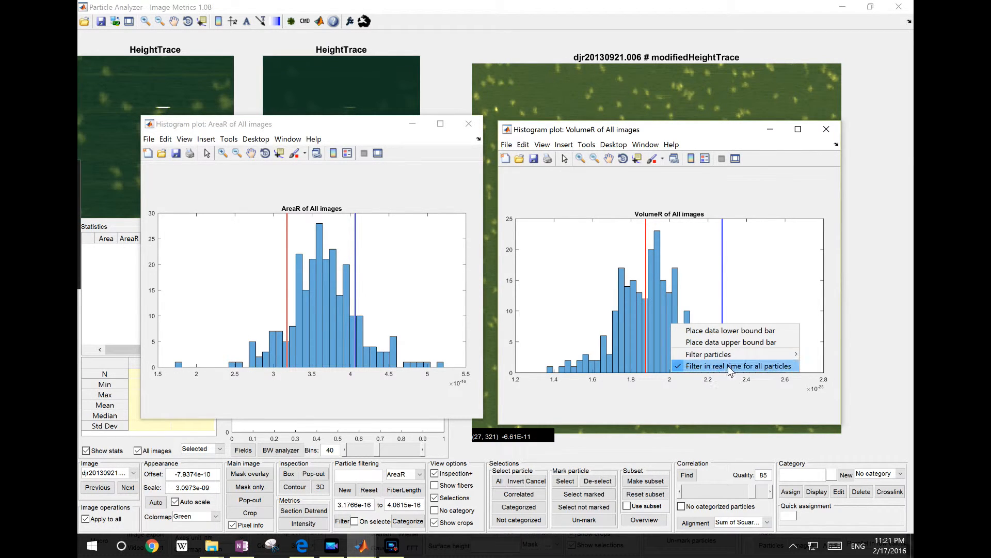
pyautogui.moveTo(709, 129); pyautogui.dragTo(517, 123)
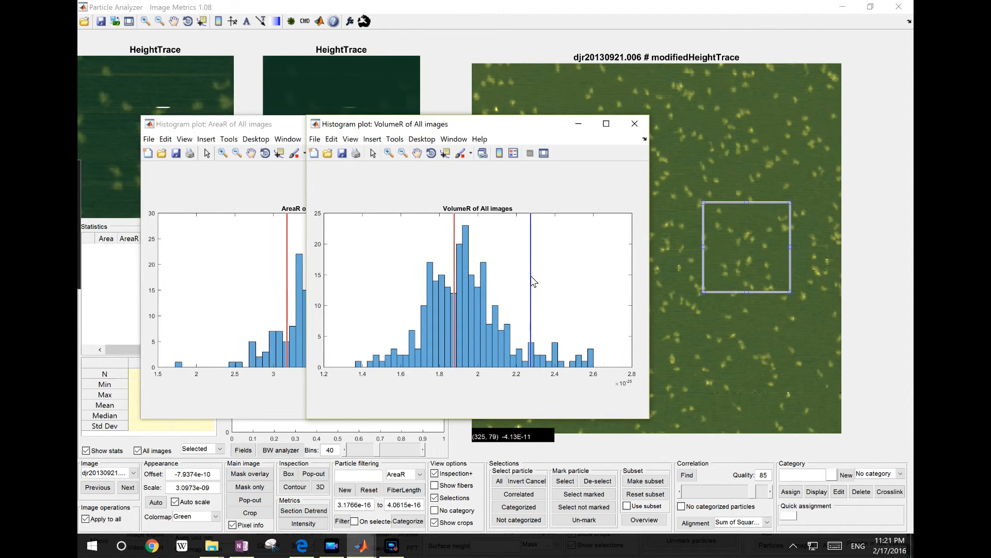